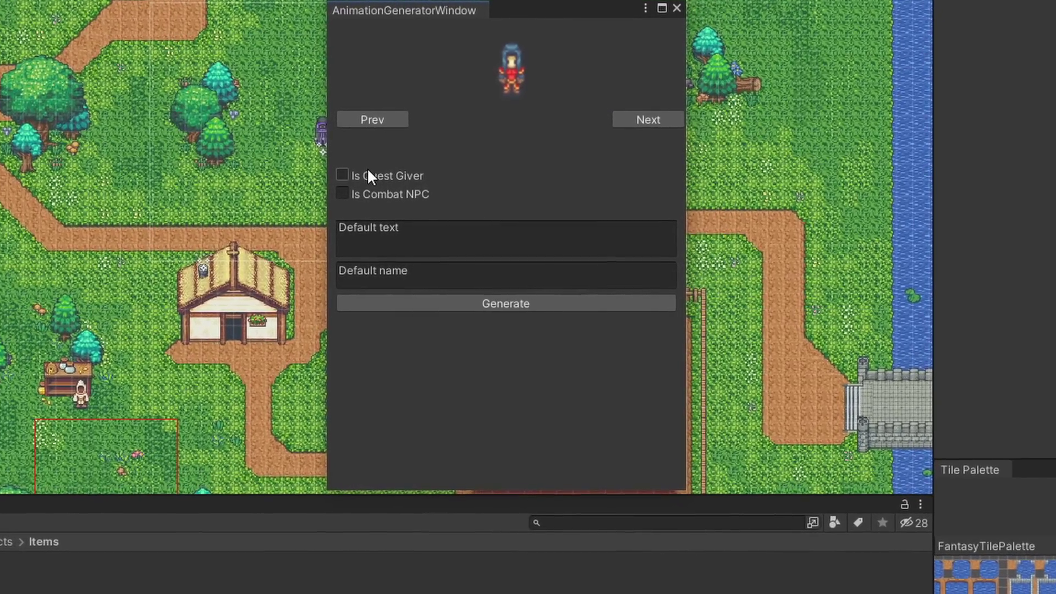
Step: Tick Is Quest Giver for the previewed NPC and bring up the character sprite sheet
left_click(354, 182)
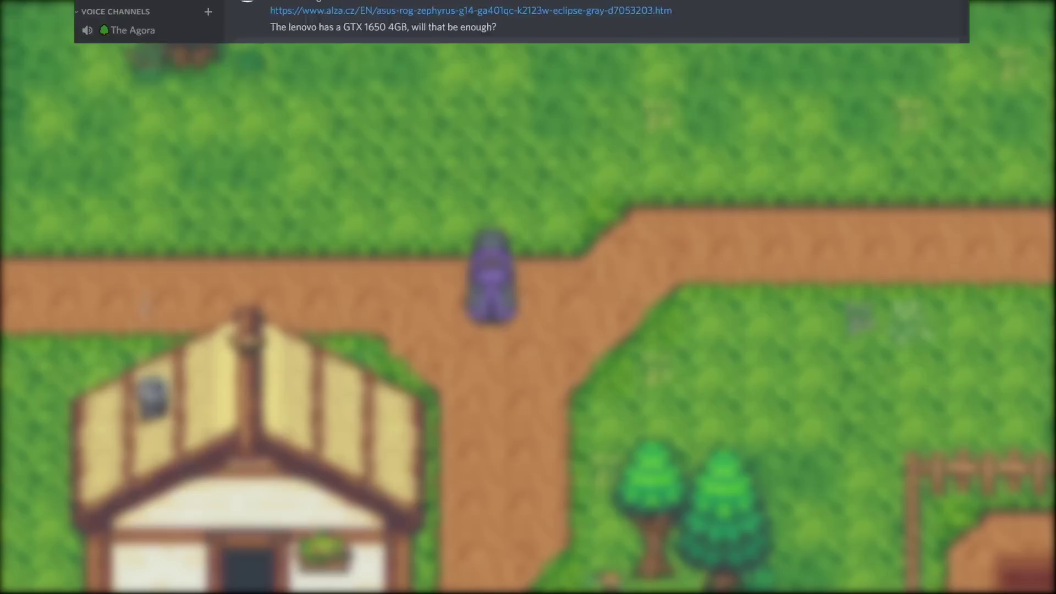
scroll(768, 251, "down", 10)
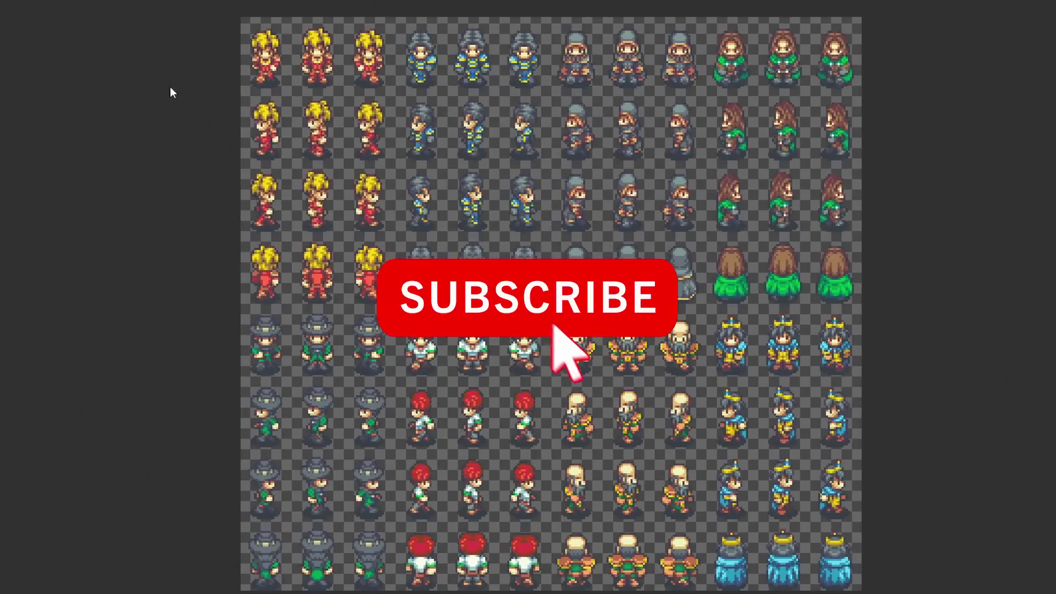
Step: Slice the character sheet by cell count into 12 columns and 8 rows with a chosen pivot
left_click(52, 2)
left_click(181, 2)
left_click(203, 46)
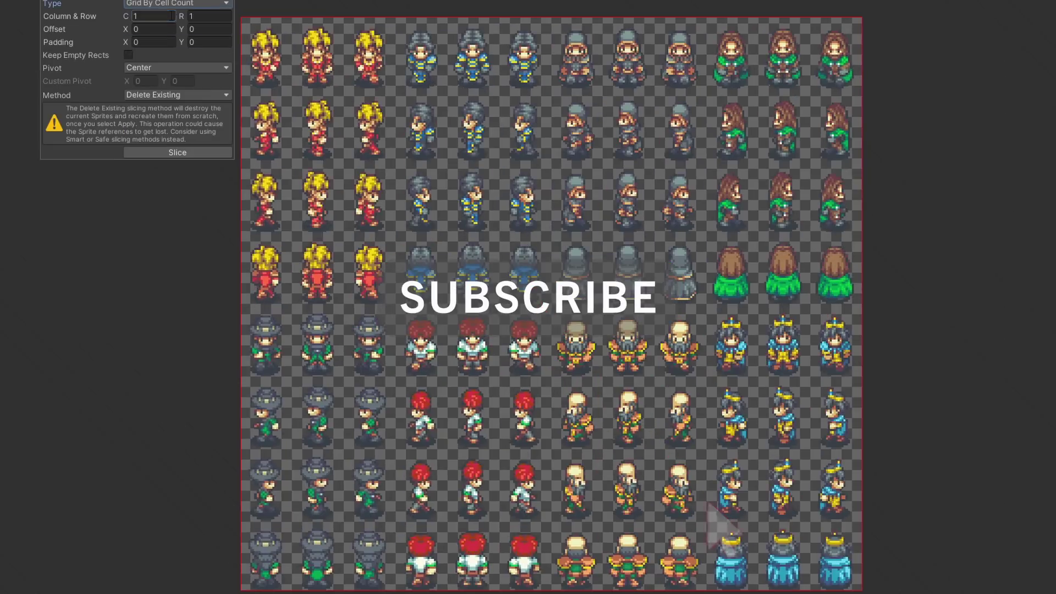
left_click(192, 67)
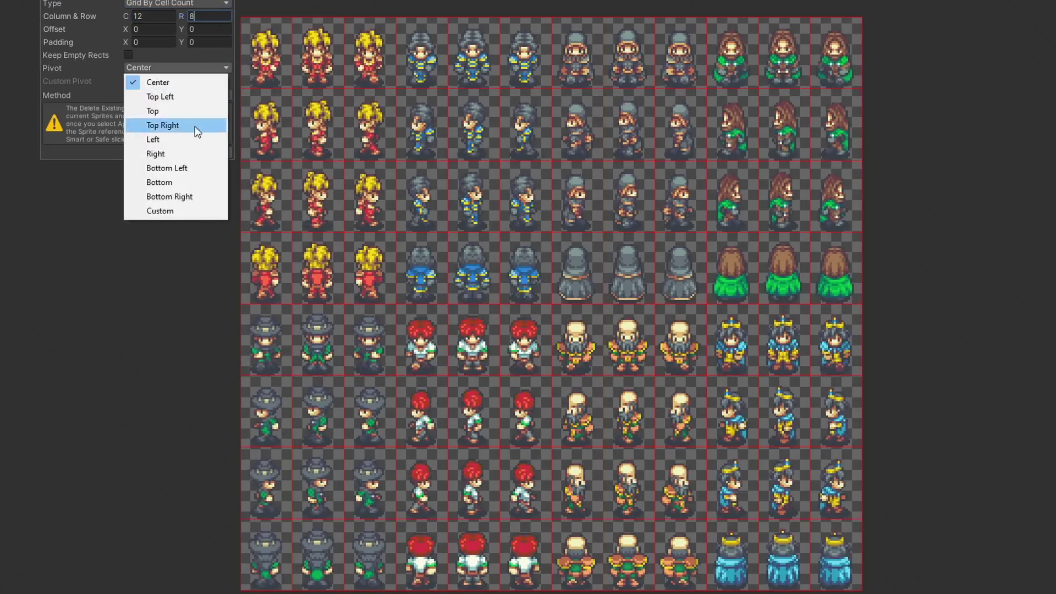
left_click(184, 153)
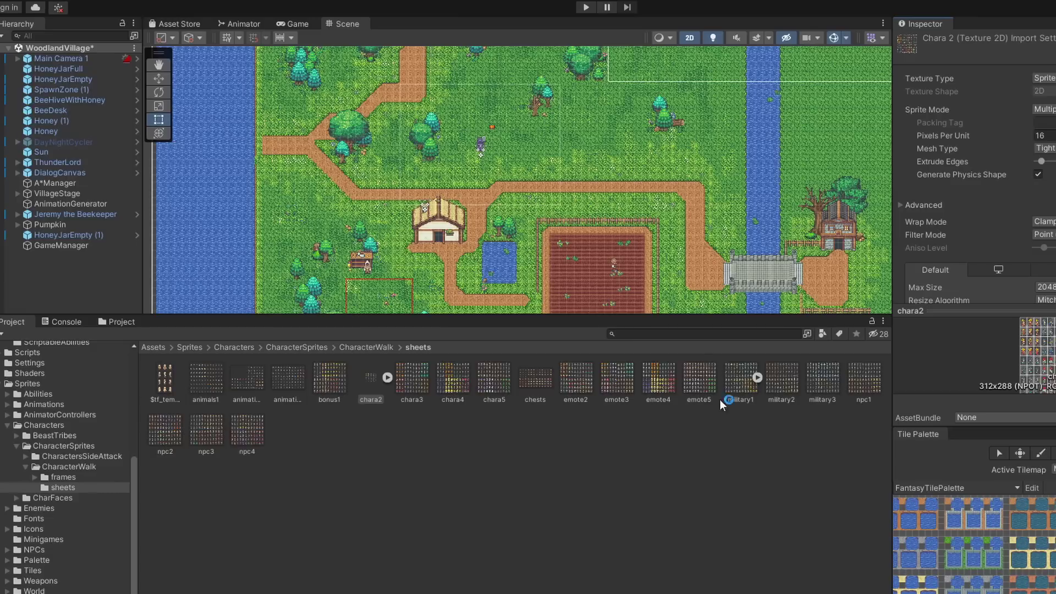
Step: Place the military1_7 soldier sprite onto the WoodlandVillage path
left_click(757, 377)
scroll(591, 182, "up", 4)
left_click_drag(495, 317, 495, 363)
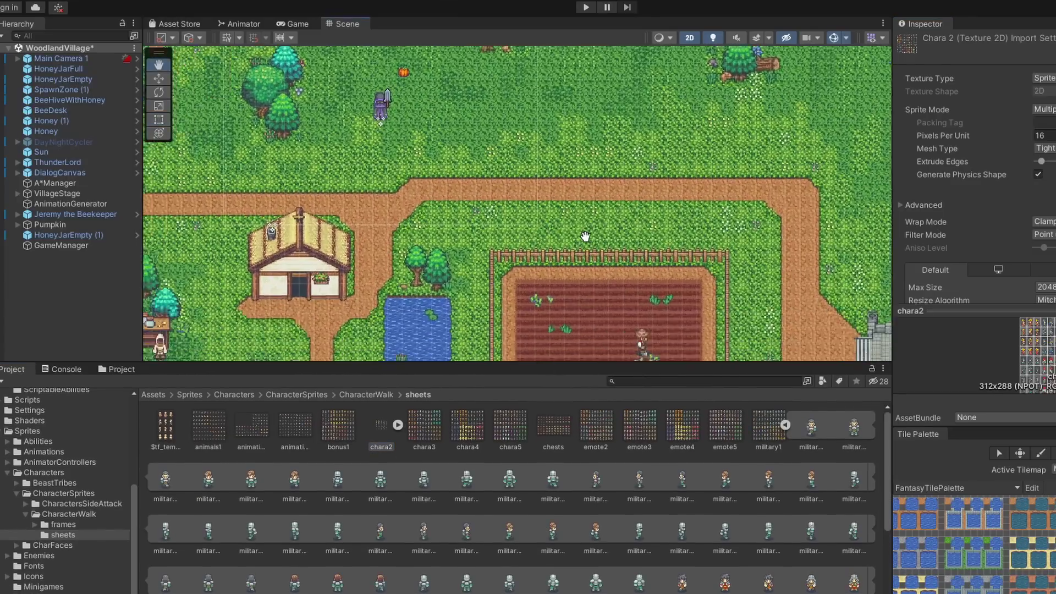
left_click_drag(452, 215, 452, 212)
left_click(1048, 254)
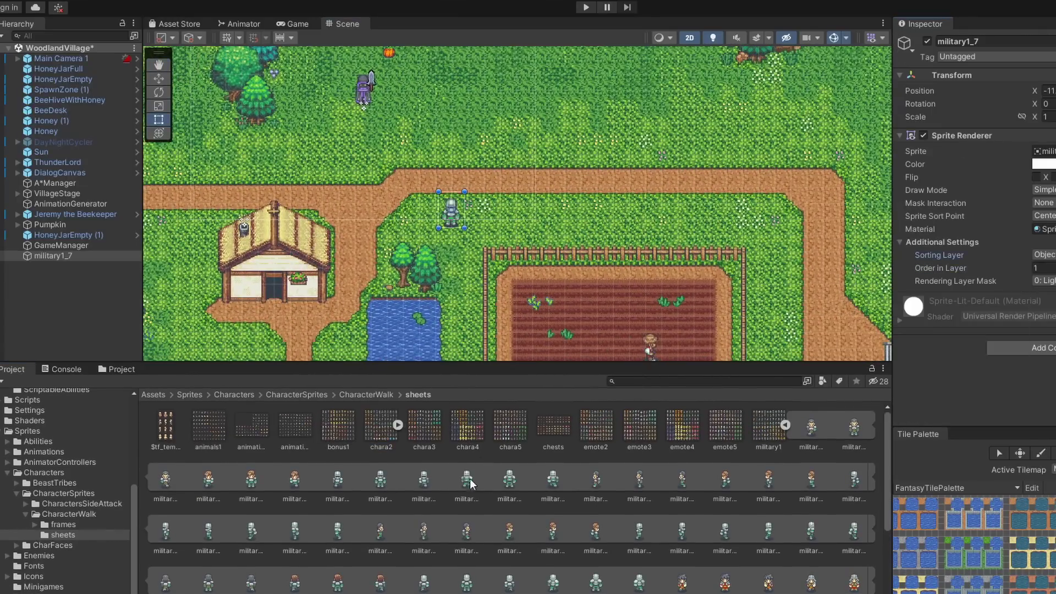
scroll(632, 545, "down", 3)
scroll(287, 539, "down", 1)
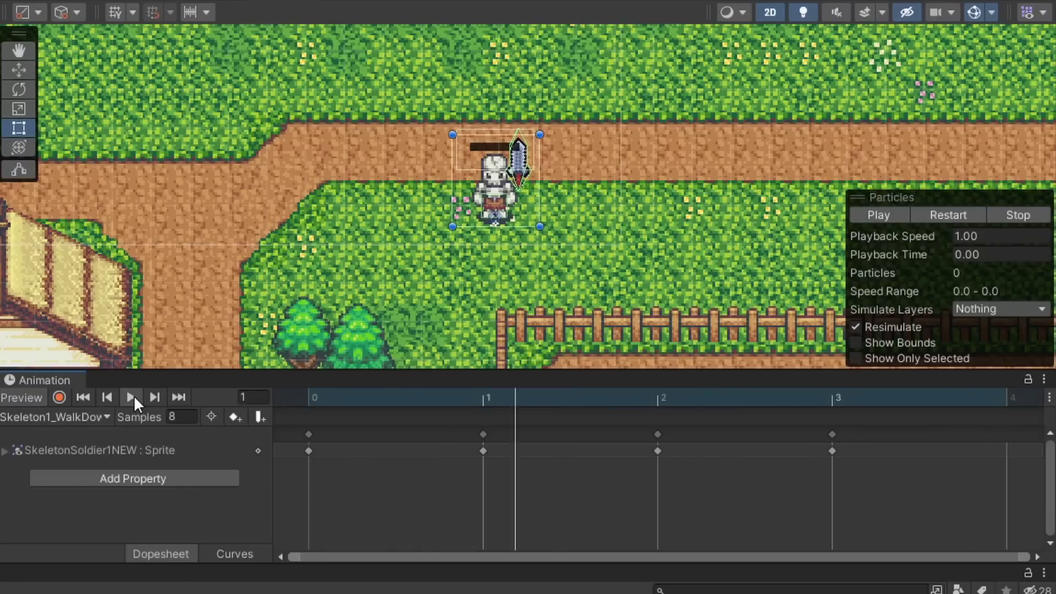
Step: Preview the Skeleton1_WalkRight and Skeleton1_WalkUp clips from the Animation window's clip list
left_click(110, 417)
left_click(120, 428)
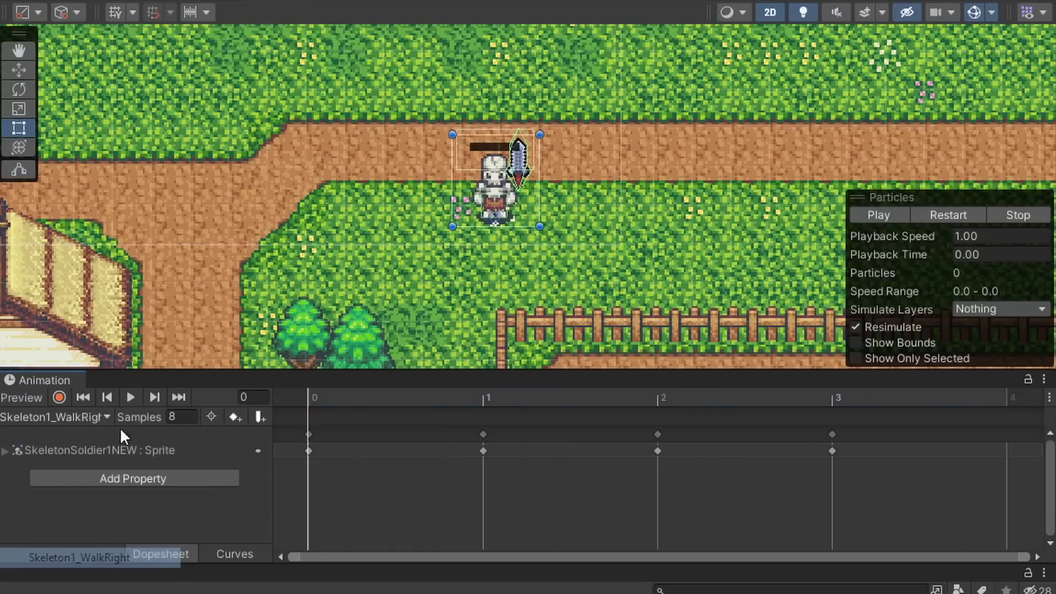
left_click(113, 417)
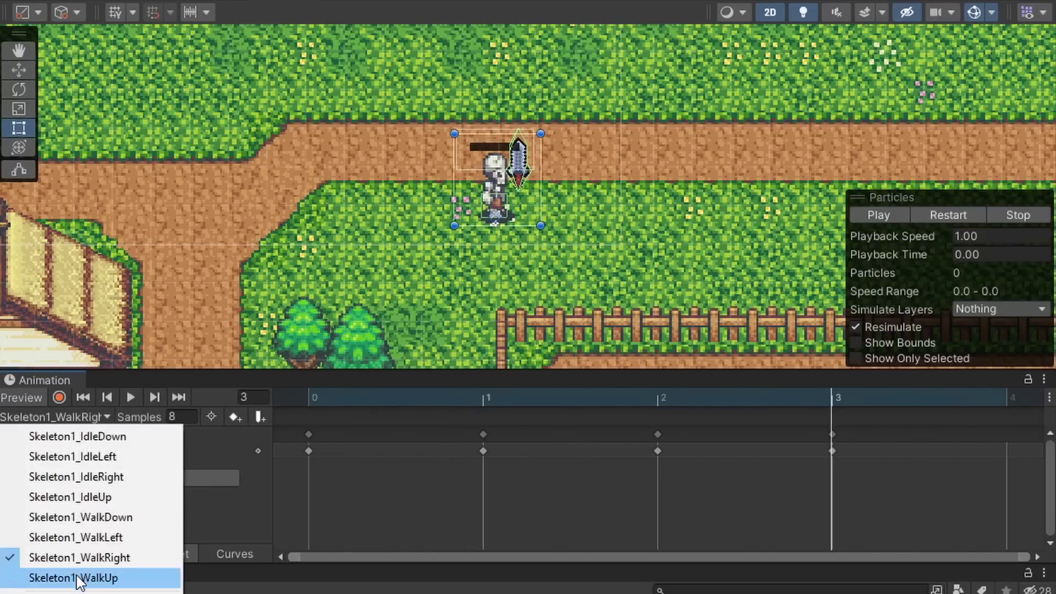
left_click(76, 573)
left_click(112, 418)
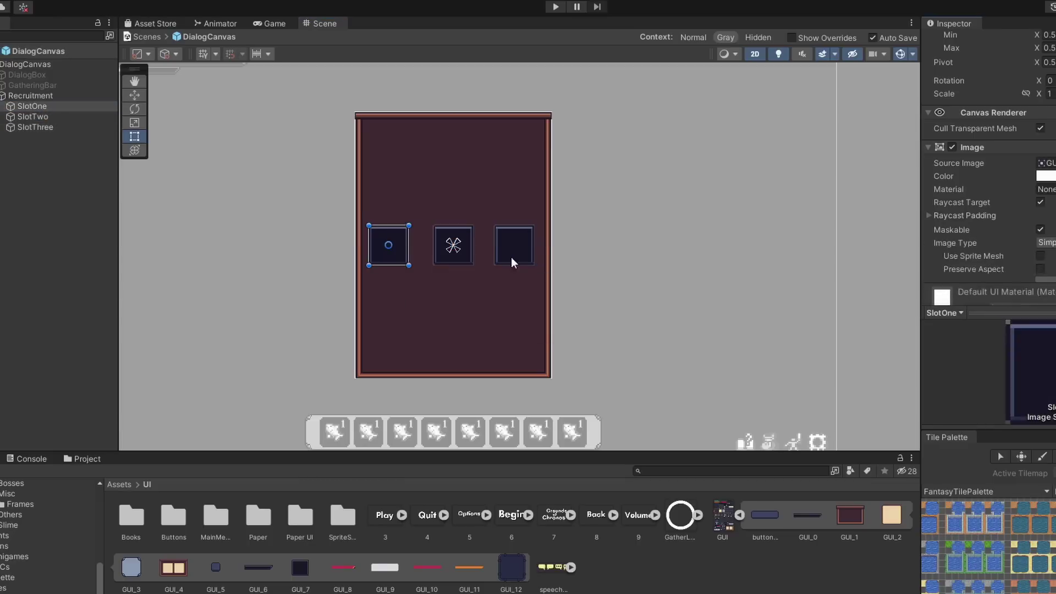
Step: Select SlotOne and SlotThree in the Recruitment panel, then launch Tools > AnimationGenerator
left_click(443, 261)
left_click(395, 255)
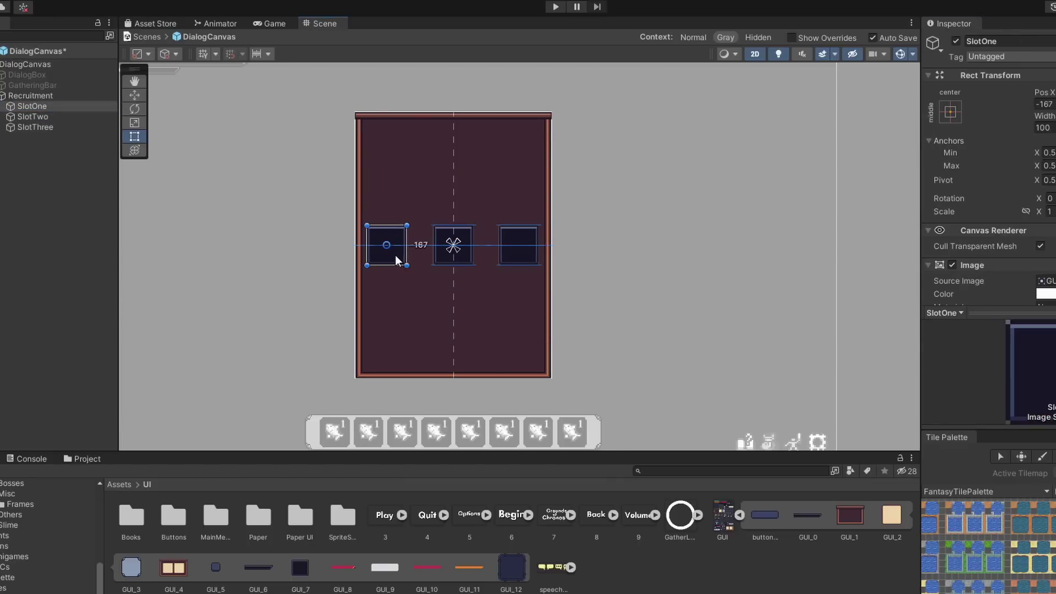
left_click(521, 251)
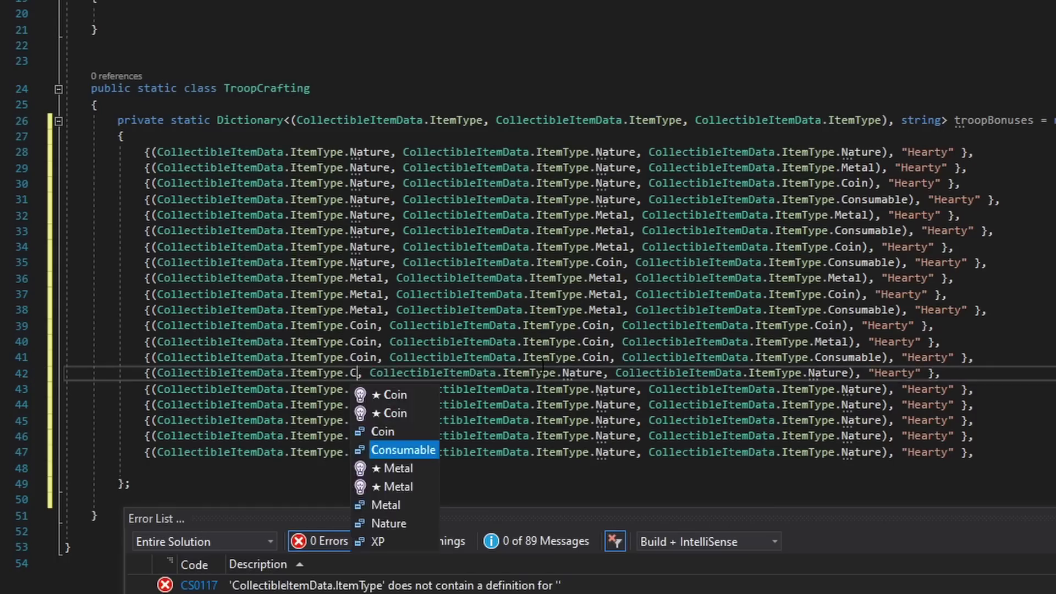
type("oin")
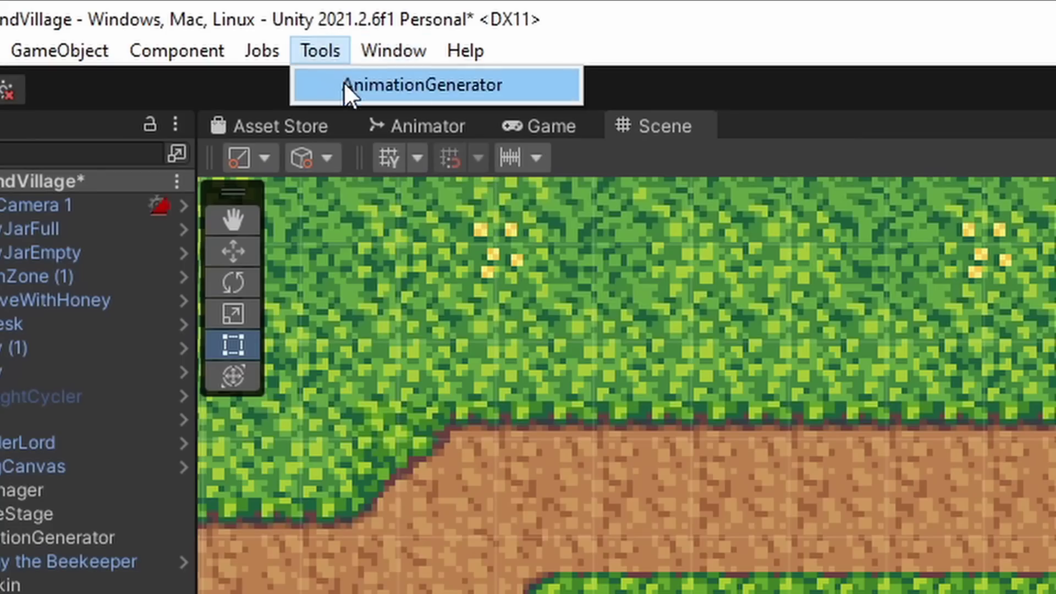
left_click(347, 88)
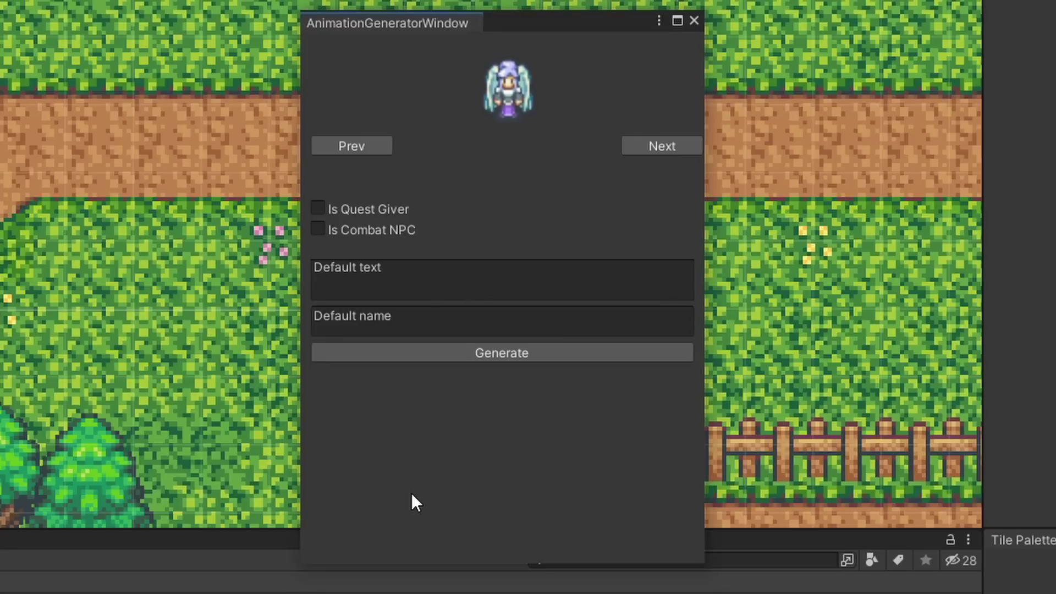
Step: Cycle through the NPC sprites and choose the angel_2 sprite from Spritesheets
left_click(653, 144)
left_click(653, 144)
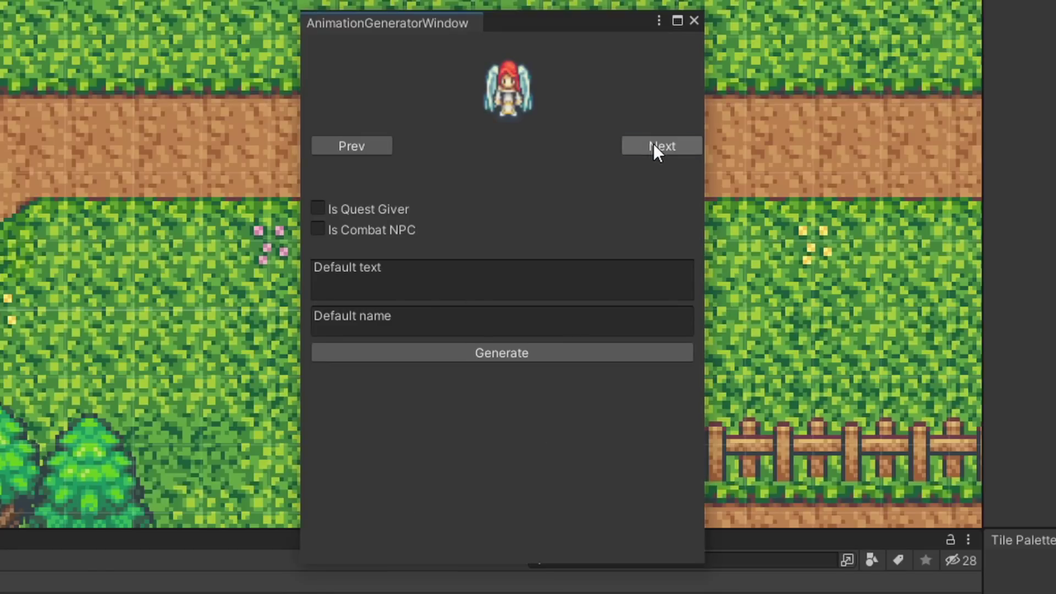
left_click(653, 145)
left_click(653, 144)
left_click(653, 144)
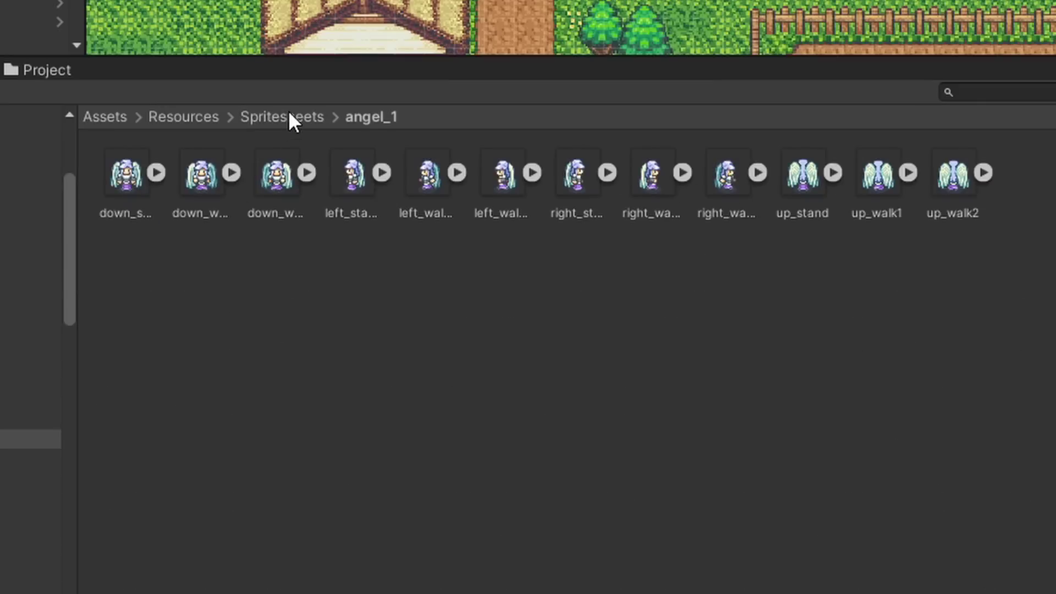
left_click(288, 117)
double_click(205, 187)
Step: Enter default text 'howdy' and name 'jenkins', and mark the NPC as a quest giver
type("howdy")
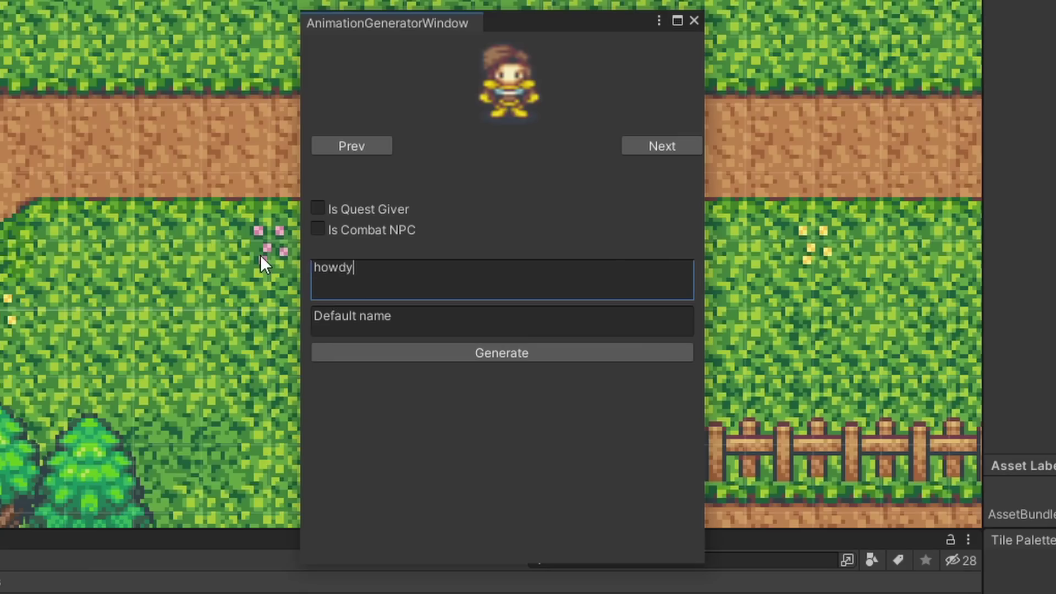
double_click(414, 313)
left_click(414, 313)
triple_click(415, 314)
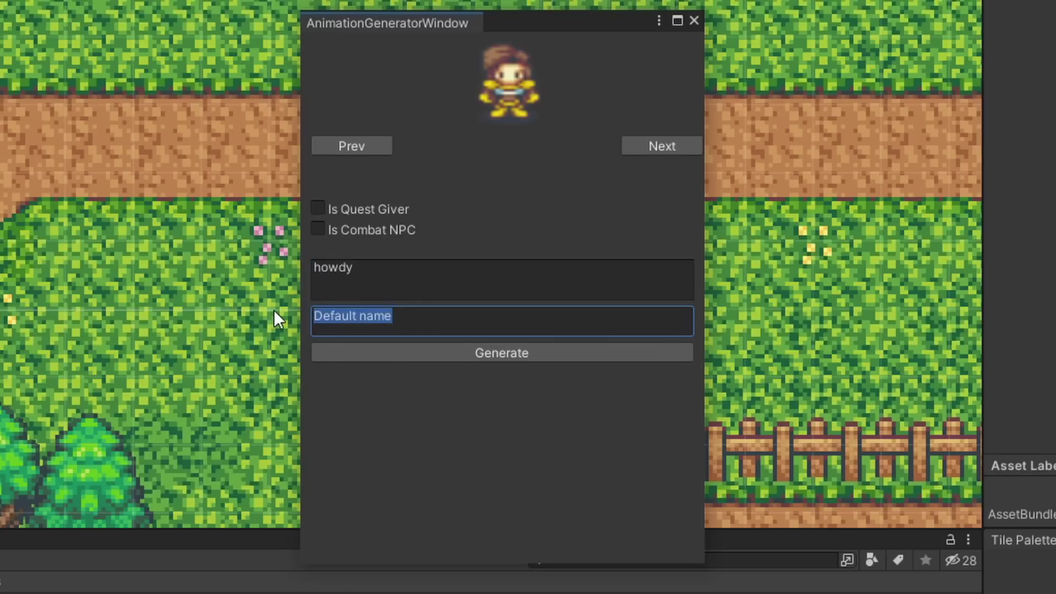
type("jenkins")
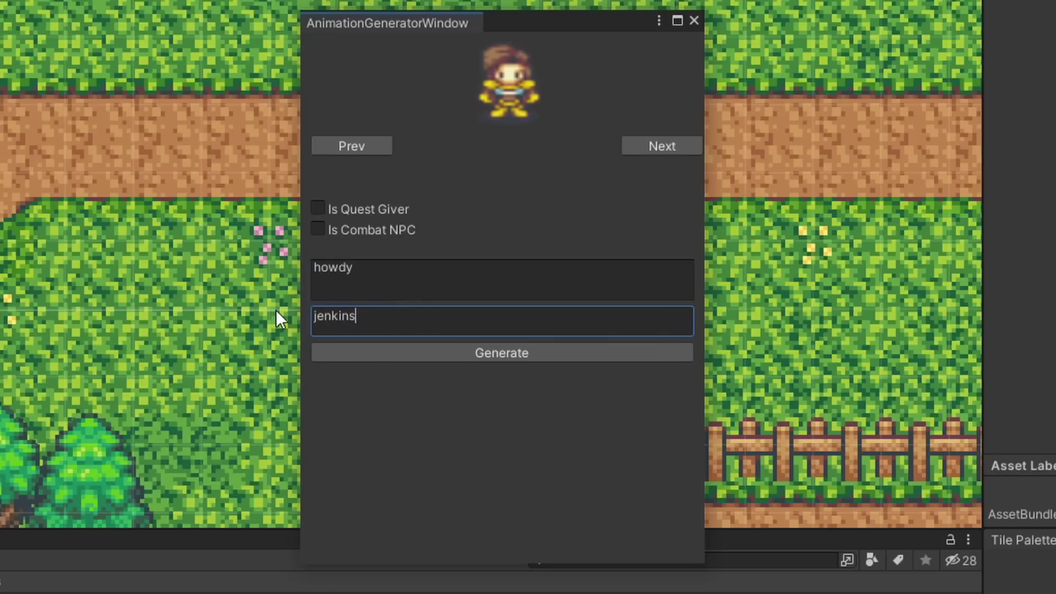
left_click(330, 208)
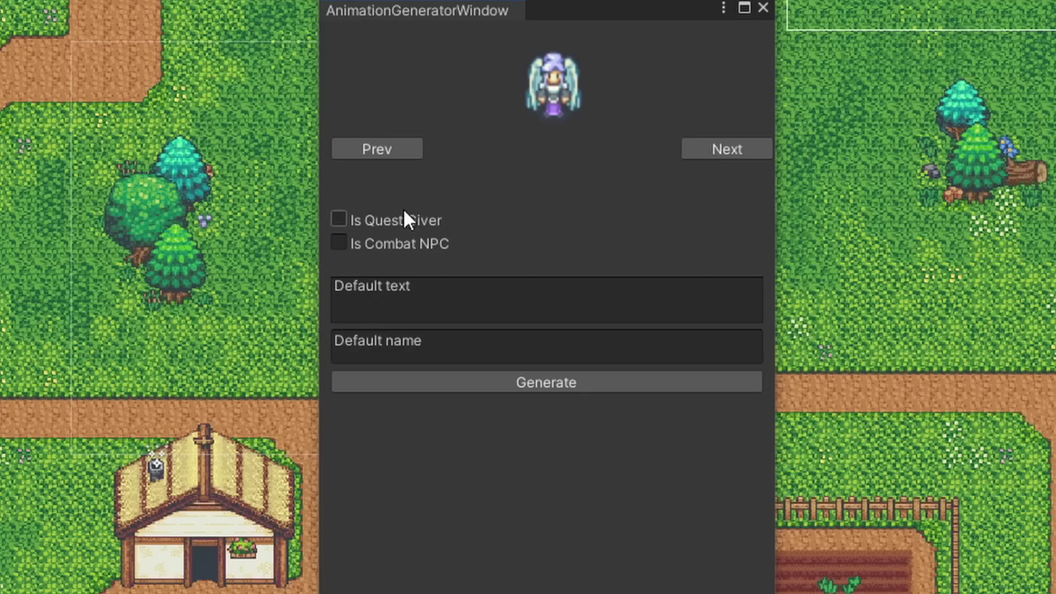
left_click(368, 215)
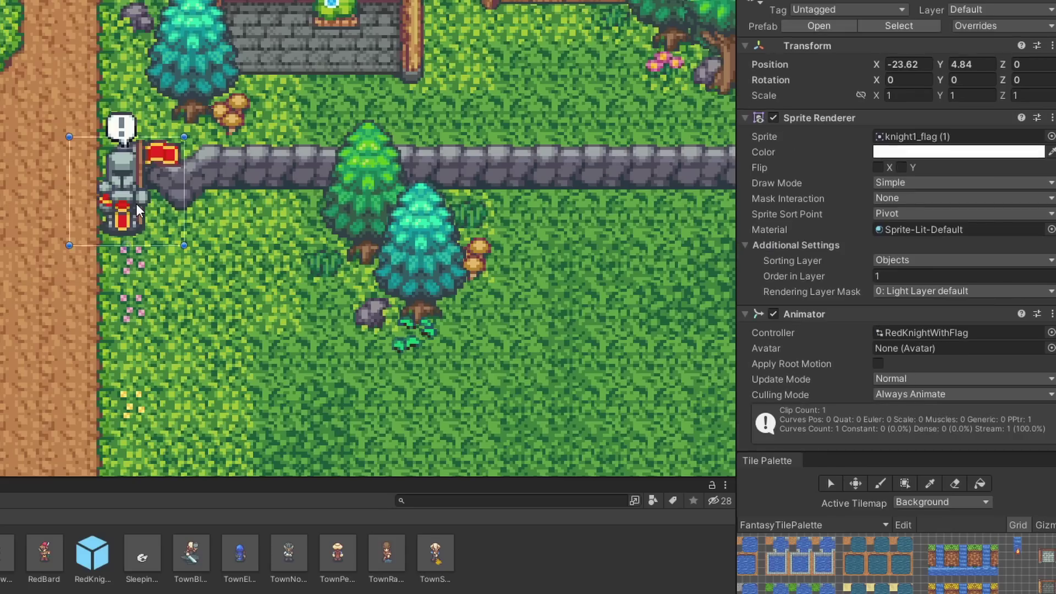
Step: Scroll the Inspector to Quest Giver and select SkeletonSoldier1NEW's BasicSword child
scroll(875, 105, "down", 10)
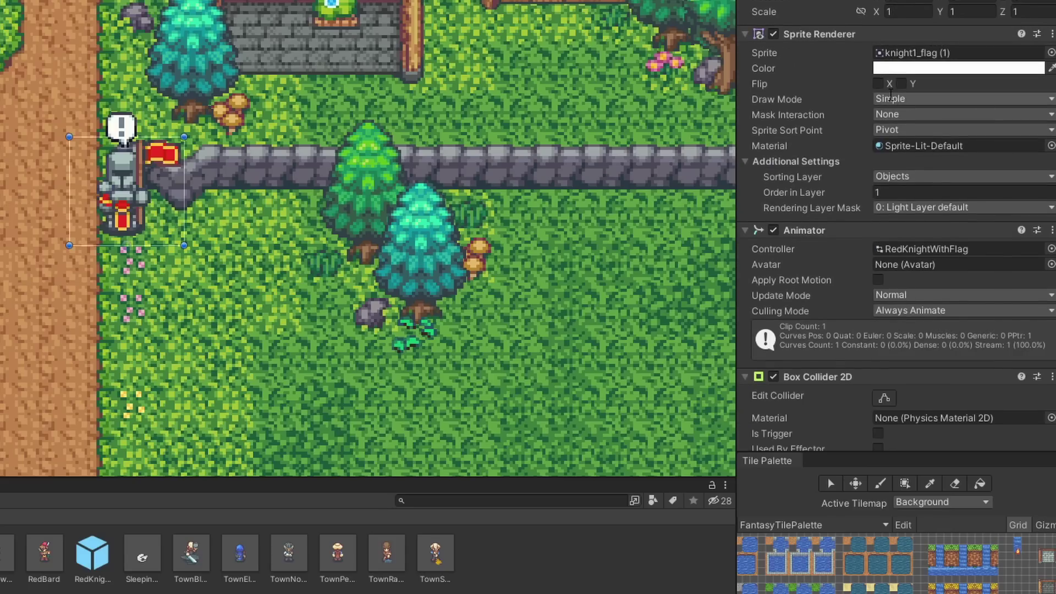
scroll(887, 108, "down", 5)
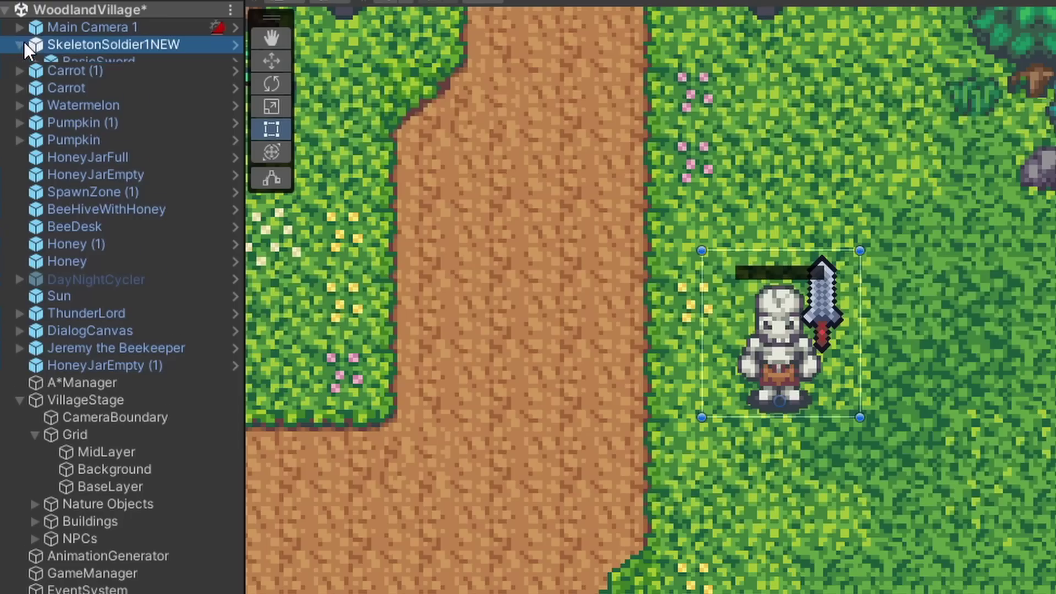
left_click(23, 43)
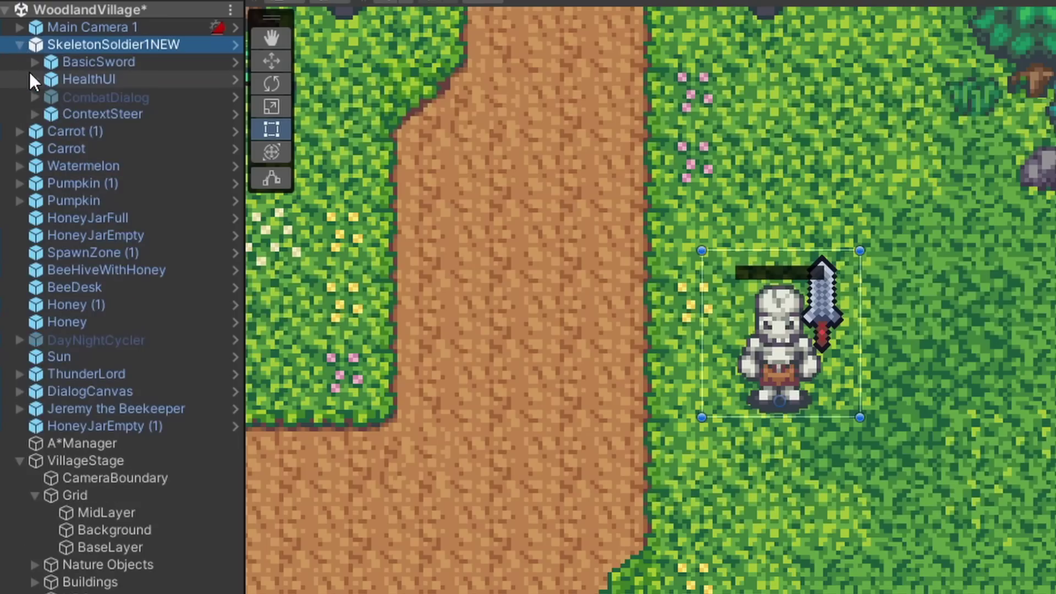
left_click(34, 61)
left_click(76, 81)
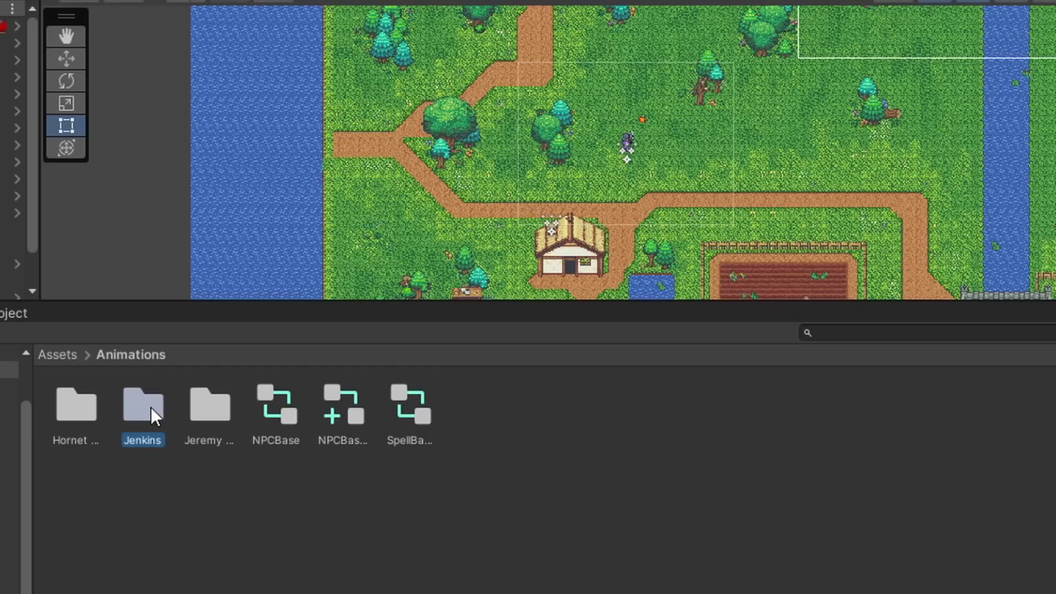
Step: Open the Jenkins animation folder, then select the heart potion sprite on the item sheet
double_click(144, 408)
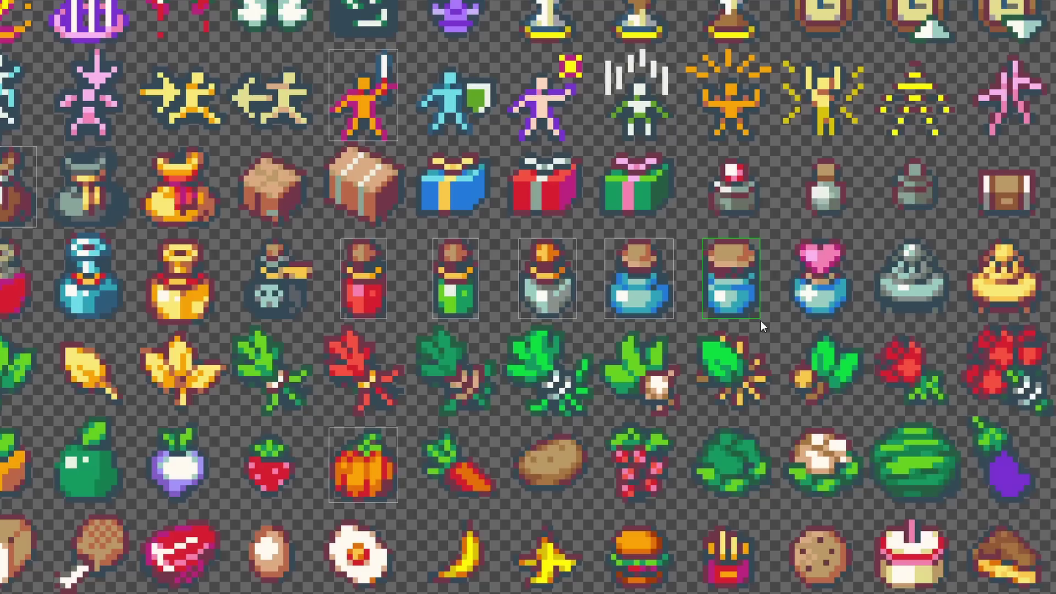
left_click(820, 297)
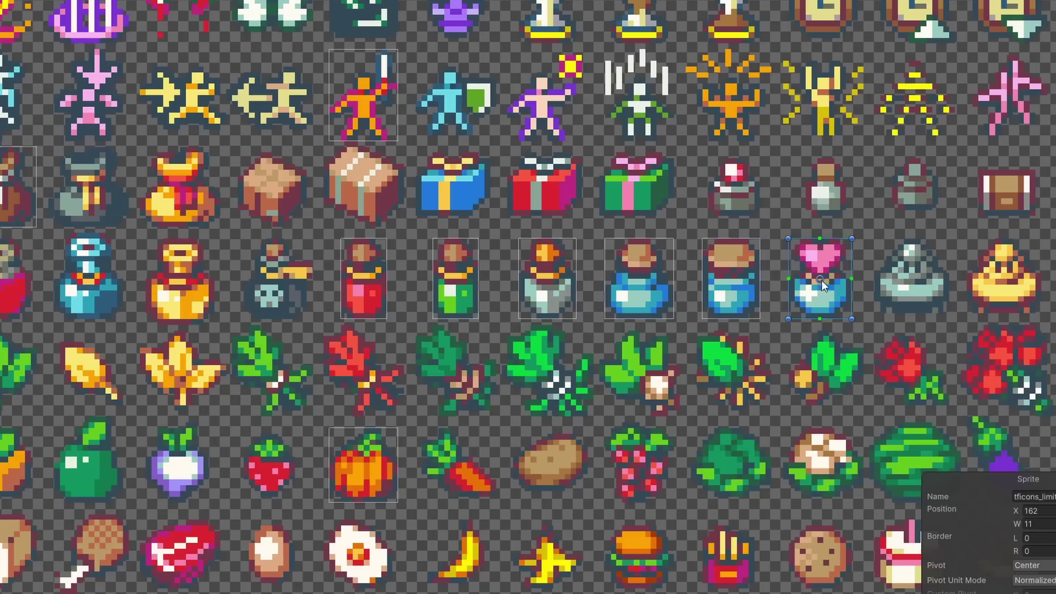
Step: Draw new sprite rects around the yellow and blue potions
scroll(821, 280, "down", 5)
scroll(236, 275, "up", 3)
left_click(247, 286)
left_click_drag(378, 256, 434, 326)
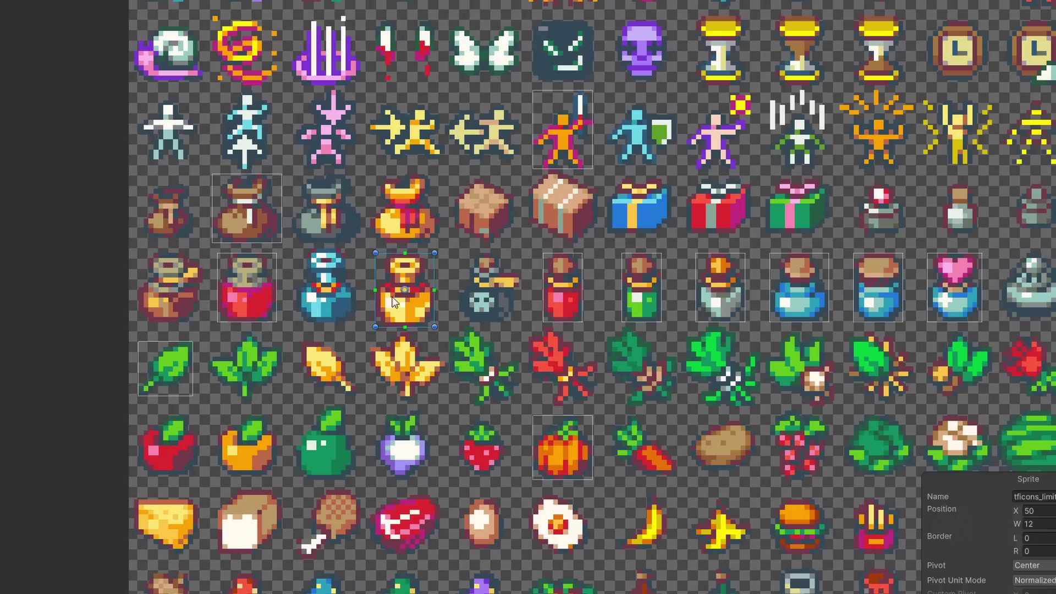
left_click_drag(358, 323, 299, 248)
Step: Select the watermelon sprite and choose the event's function, targeting Gatherable.StartGathering
scroll(633, 410, "down", 3)
scroll(632, 411, "up", 3)
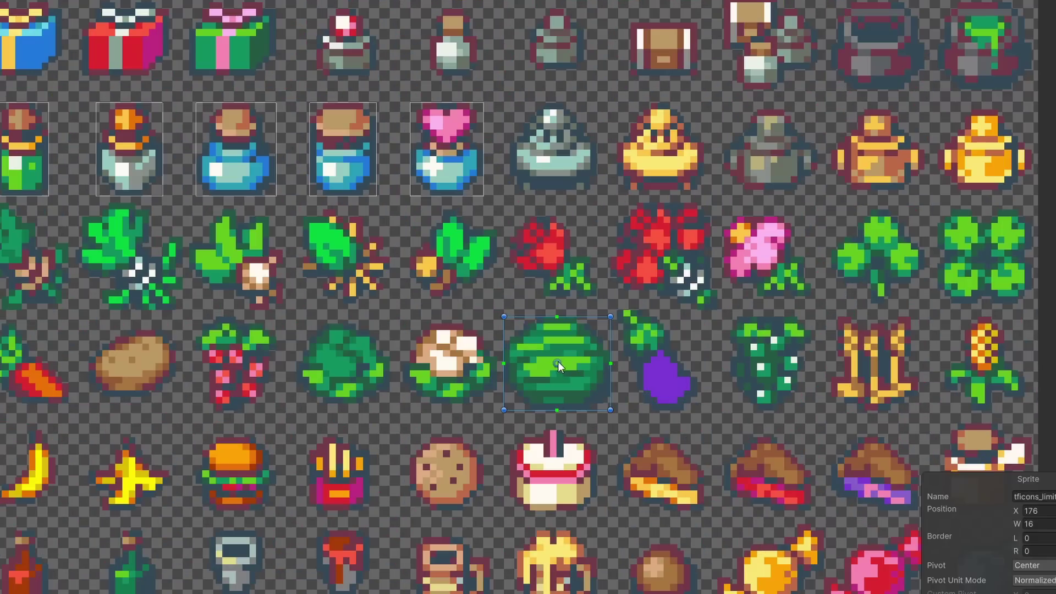
left_click(619, 308)
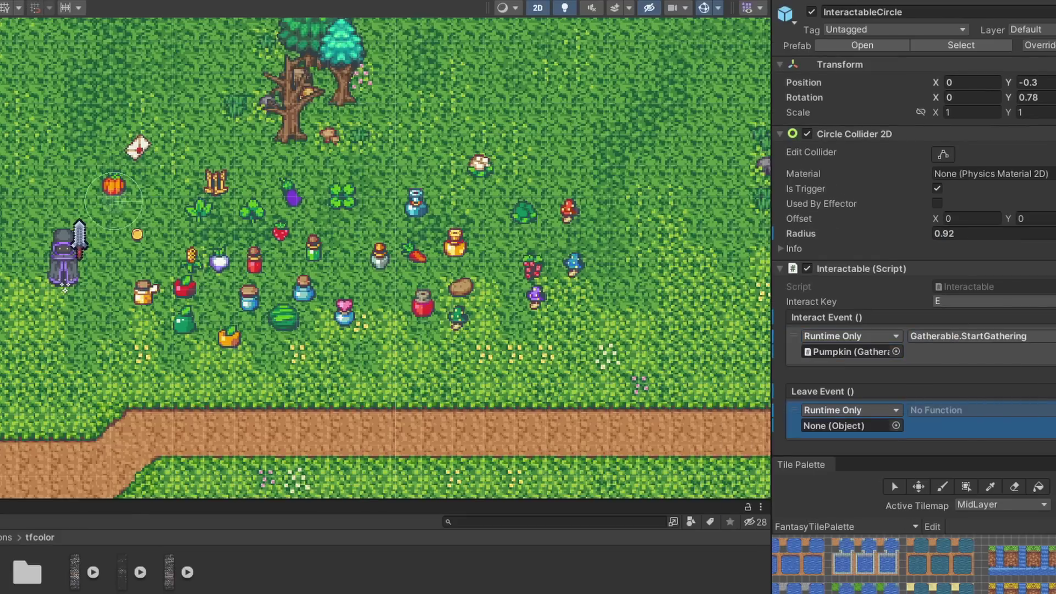
left_click(936, 410)
mouse_move(969, 498)
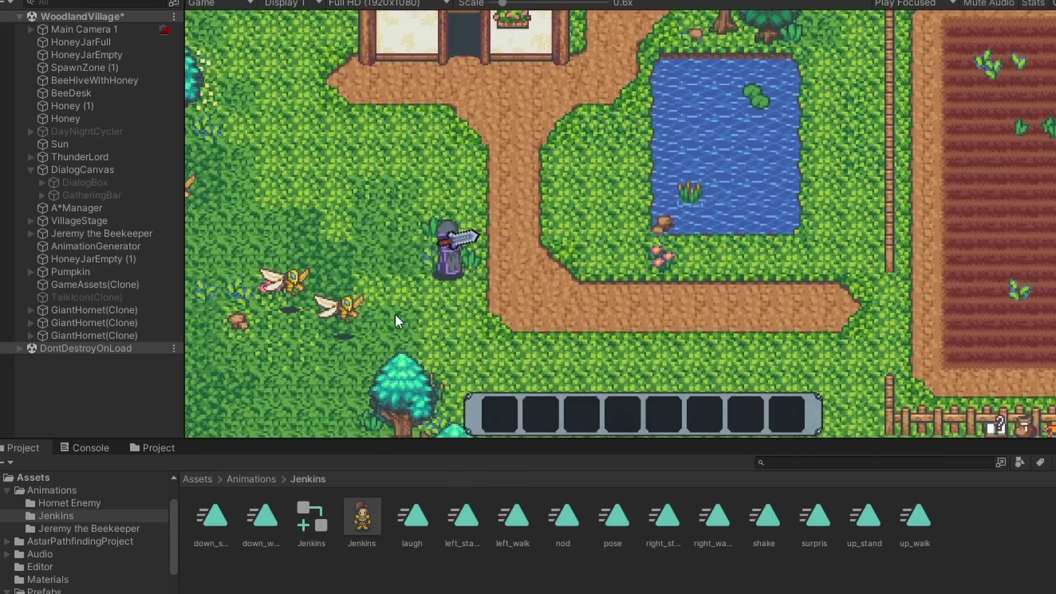
Step: Walk to Jeremy the Beekeeper and talk to him with E
key("a")
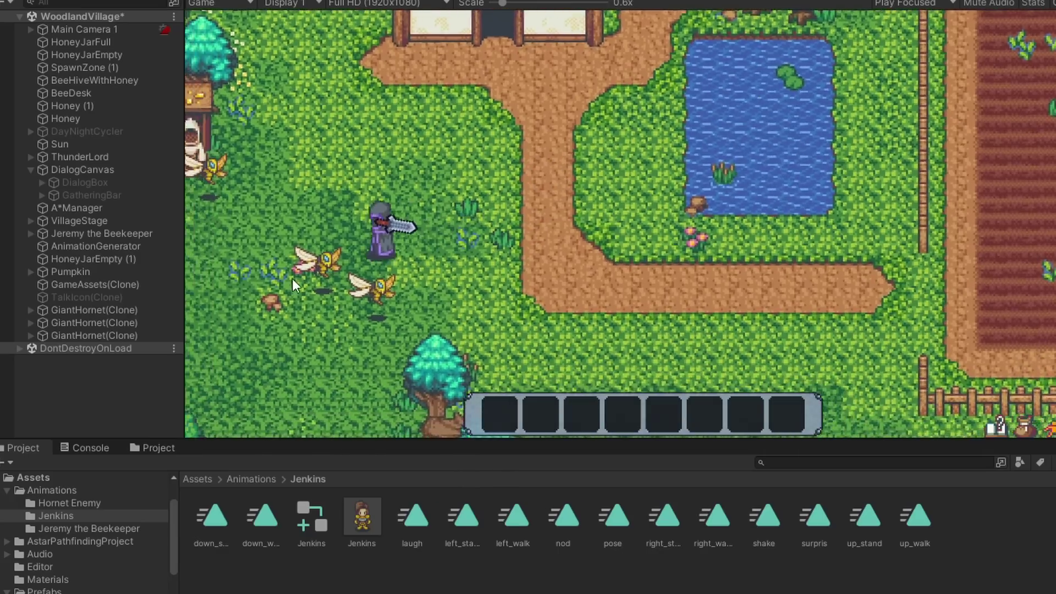
key("w")
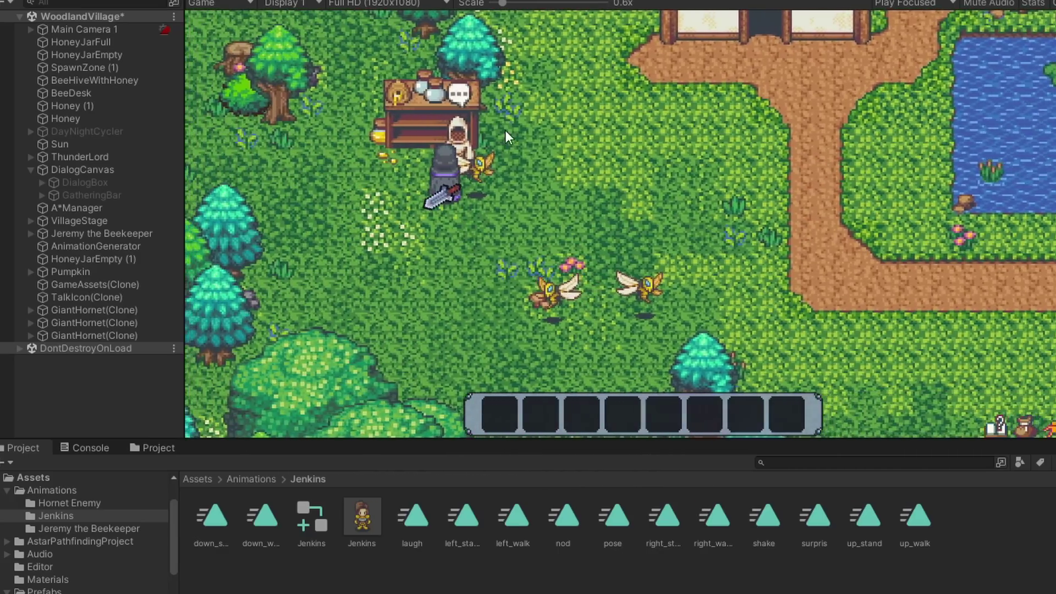
key("e")
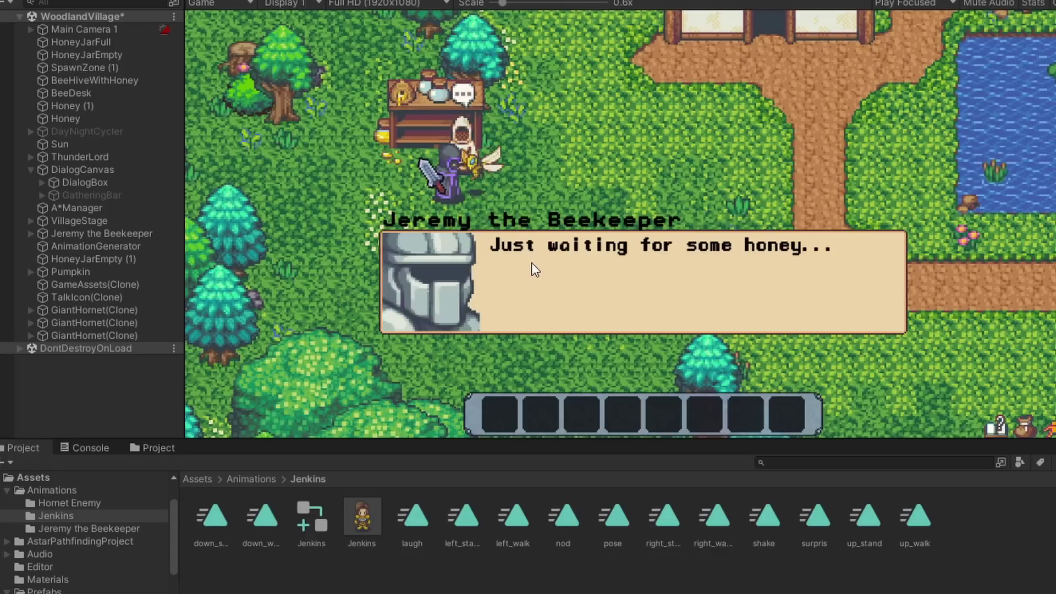
key("e")
key("d")
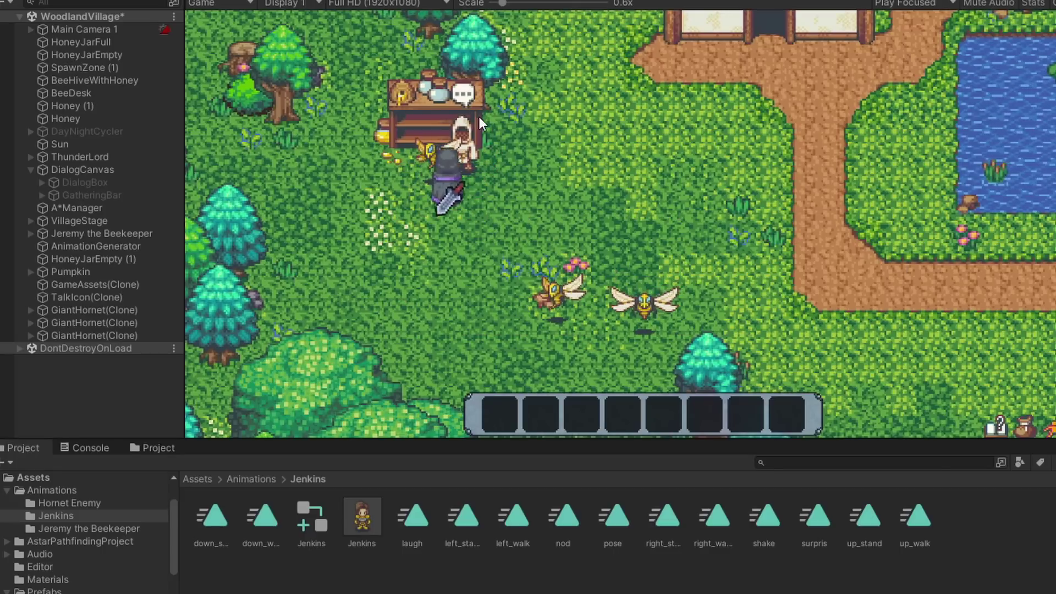
key("e")
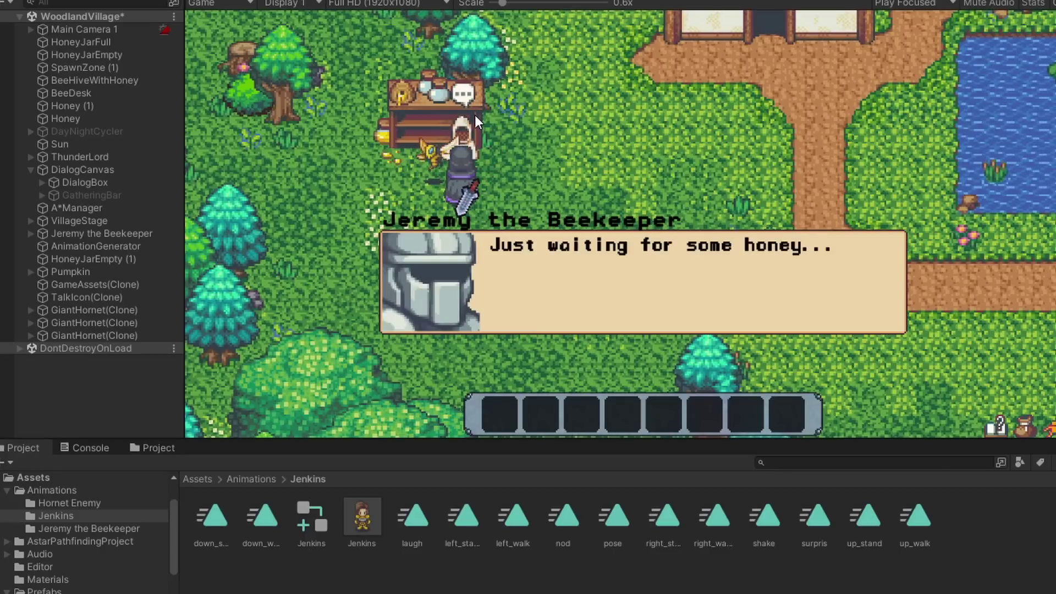
key("e")
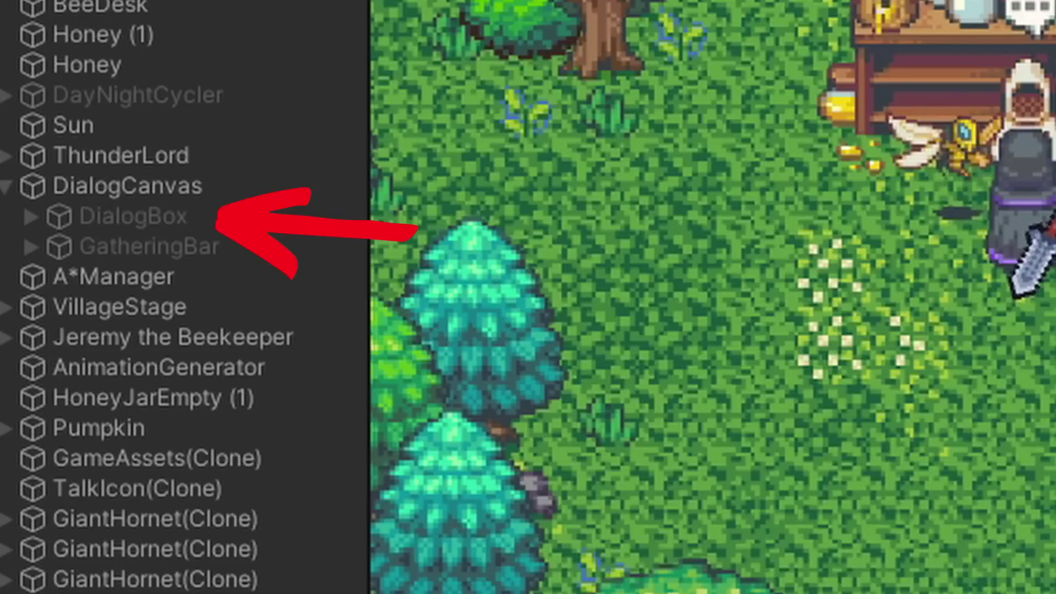
key("e")
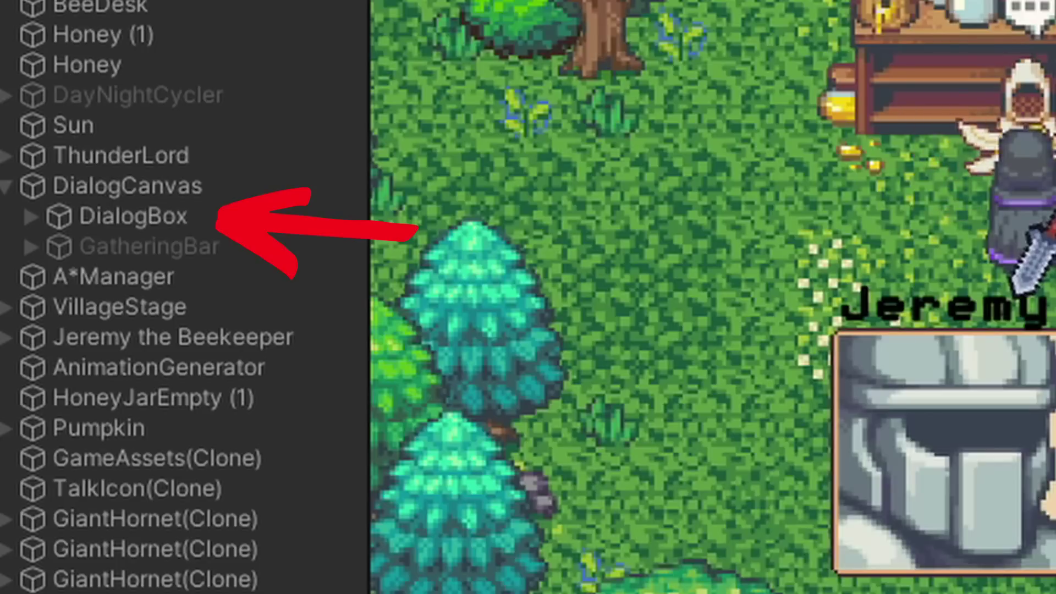
key("e")
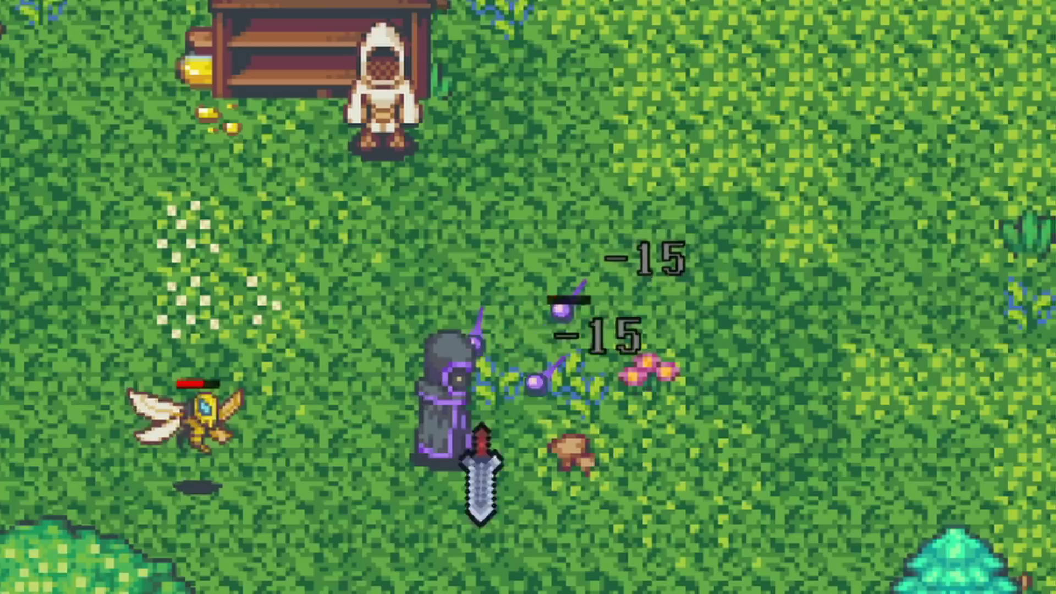
Step: Defeat the hornet with sword swings, then harvest the pumpkin
key("d")
key("a")
left_click(105, 502)
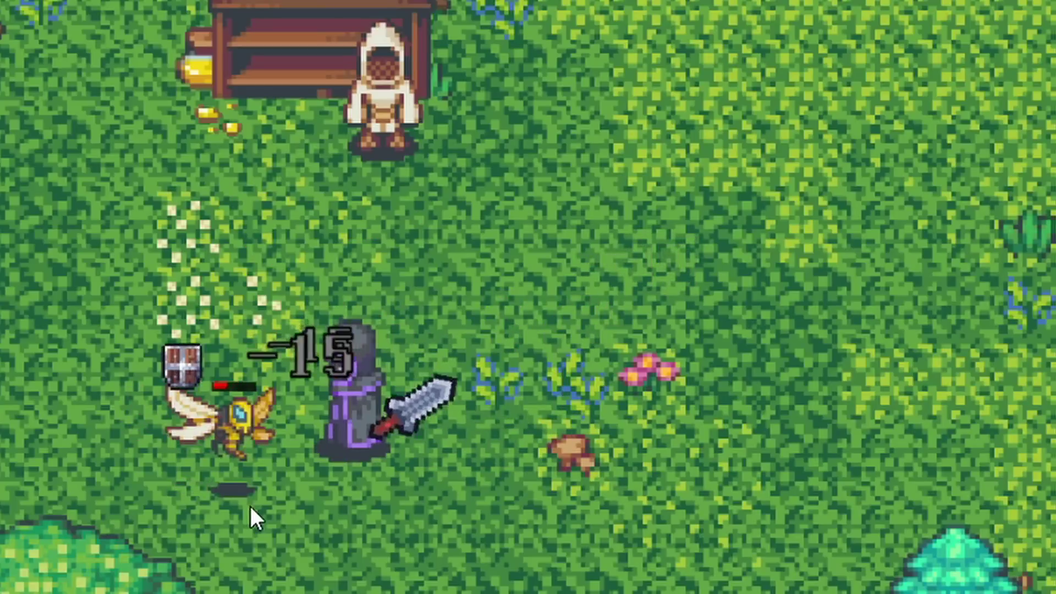
left_click(236, 503)
left_click(229, 507)
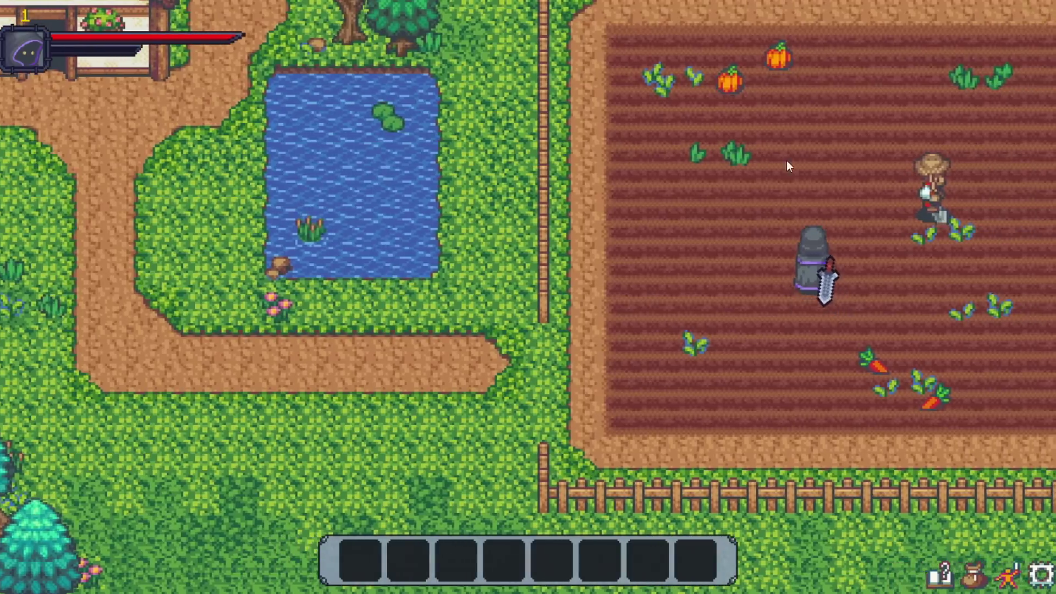
key("w")
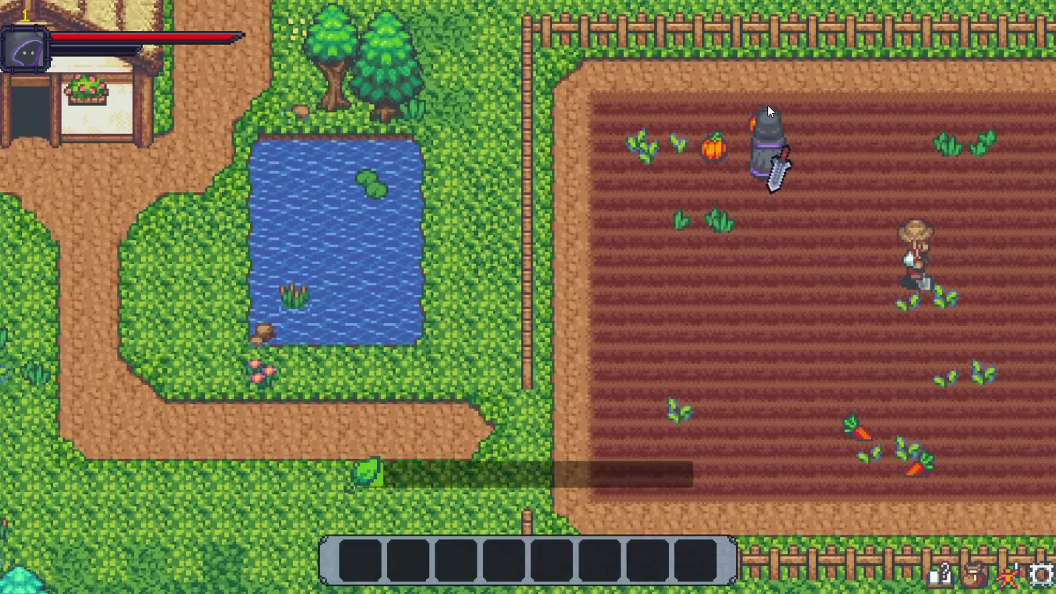
left_click(768, 109)
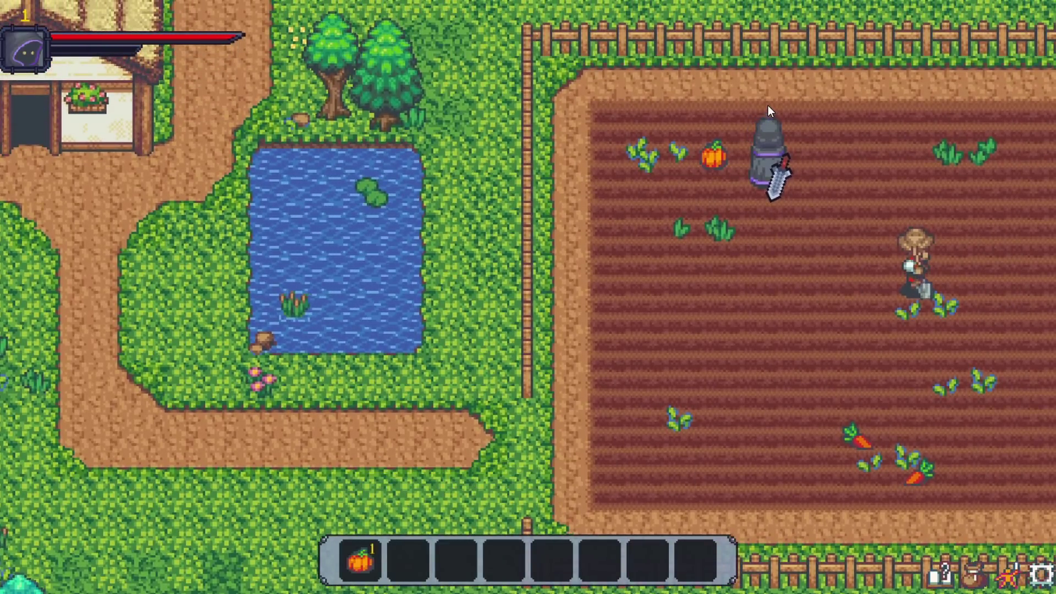
Step: Add AssignBonuses(inputItems); to RecruitTroops after currentInputs is stored
key("s")
key("a")
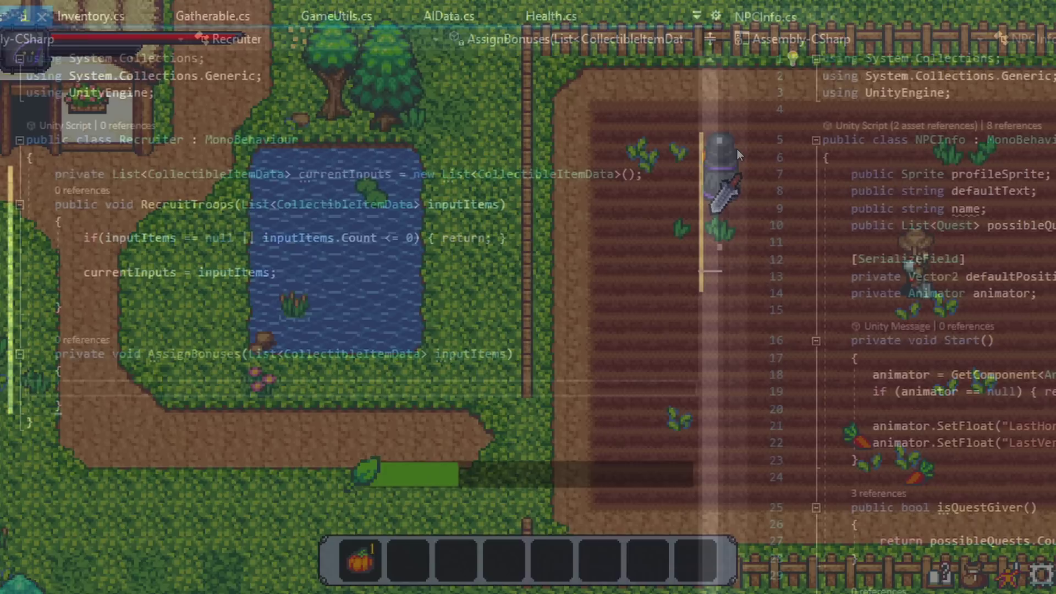
type("AssignBonuses(inputItems);")
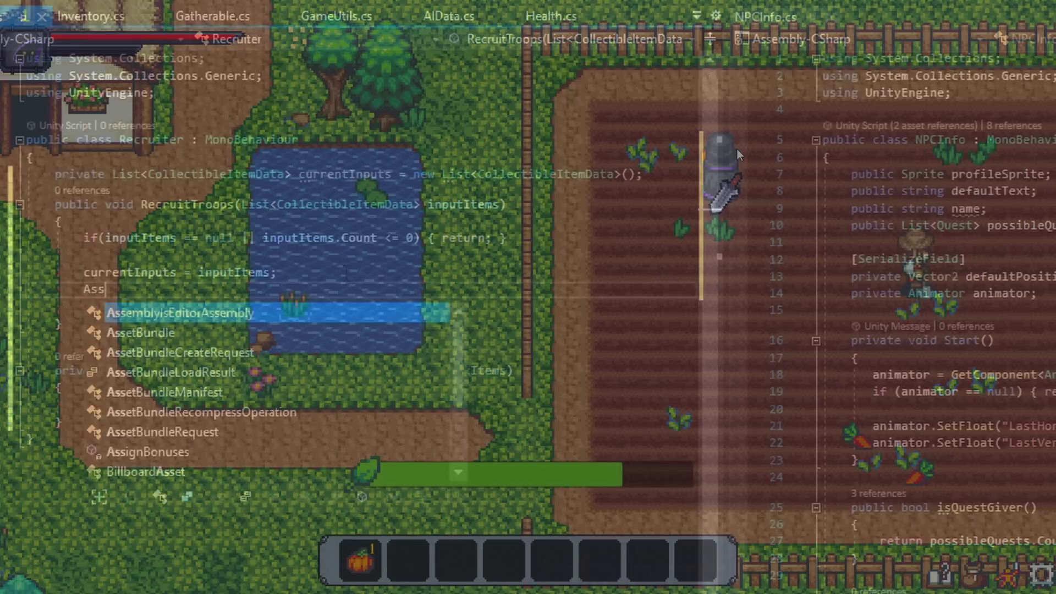
type("s")
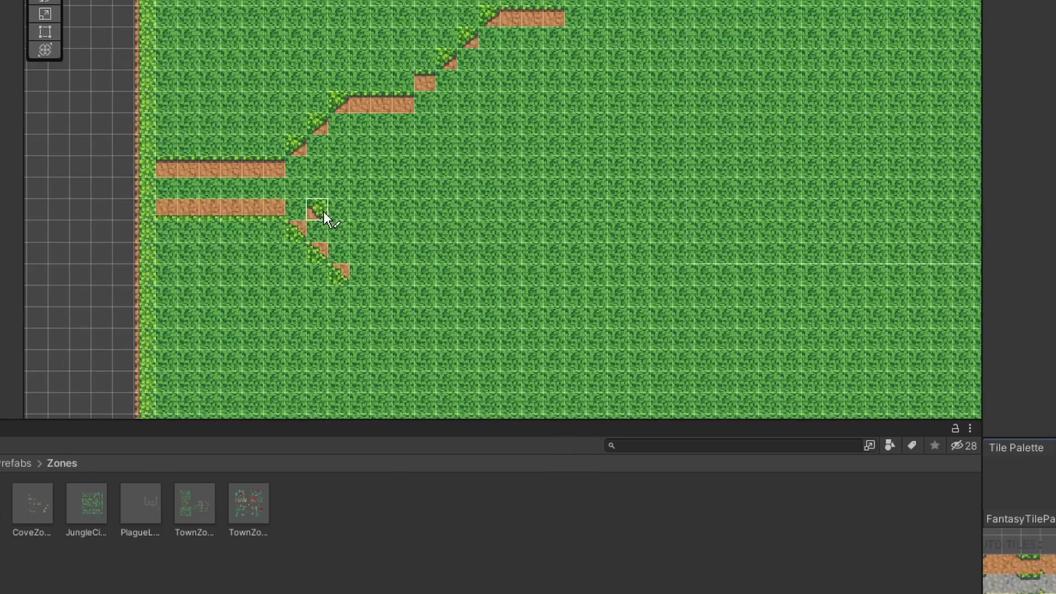
Step: Paint grass-corner tiles along the diagonal below the two dirt strips, adding one at its end
left_click_drag(319, 217, 278, 266)
scroll(473, 222, "down", 5)
scroll(473, 221, "up", 5)
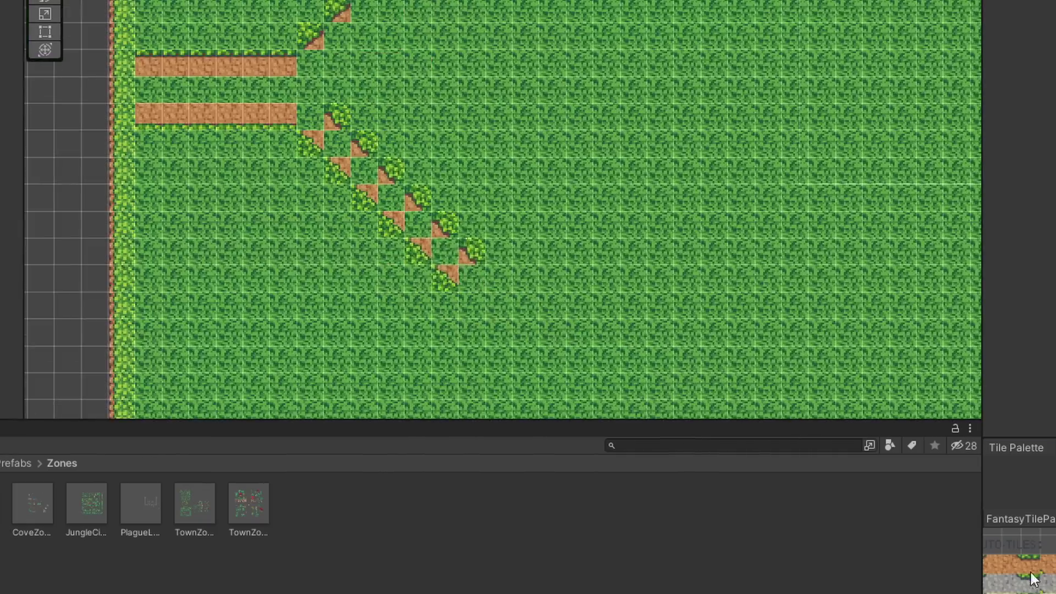
scroll(473, 278, "up", 2)
scroll(593, 329, "down", 5)
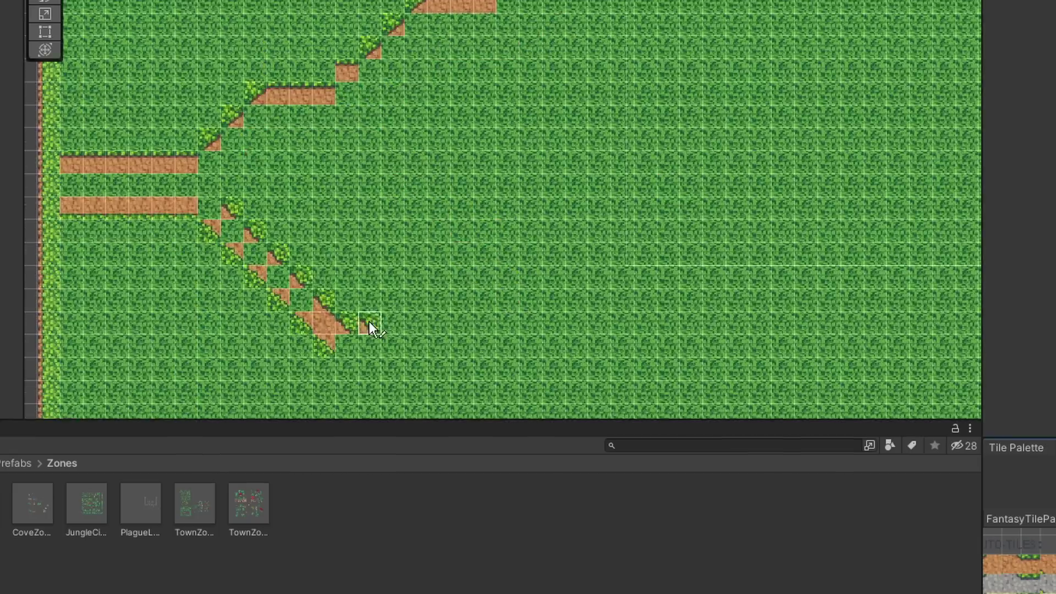
left_click(347, 276)
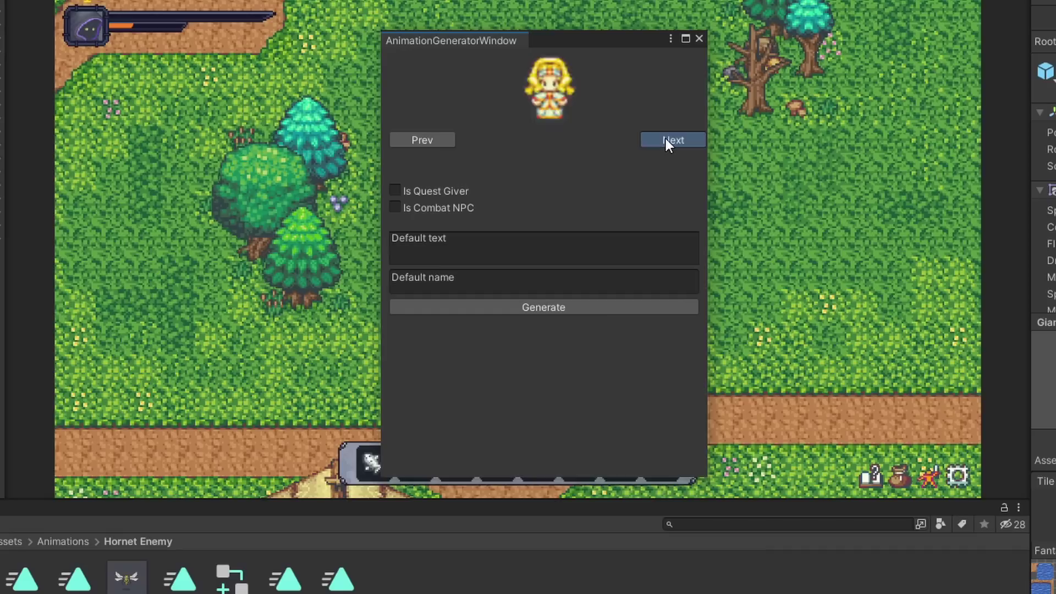
Step: Cycle the animation generator through eight more characters with Next
left_click(666, 139)
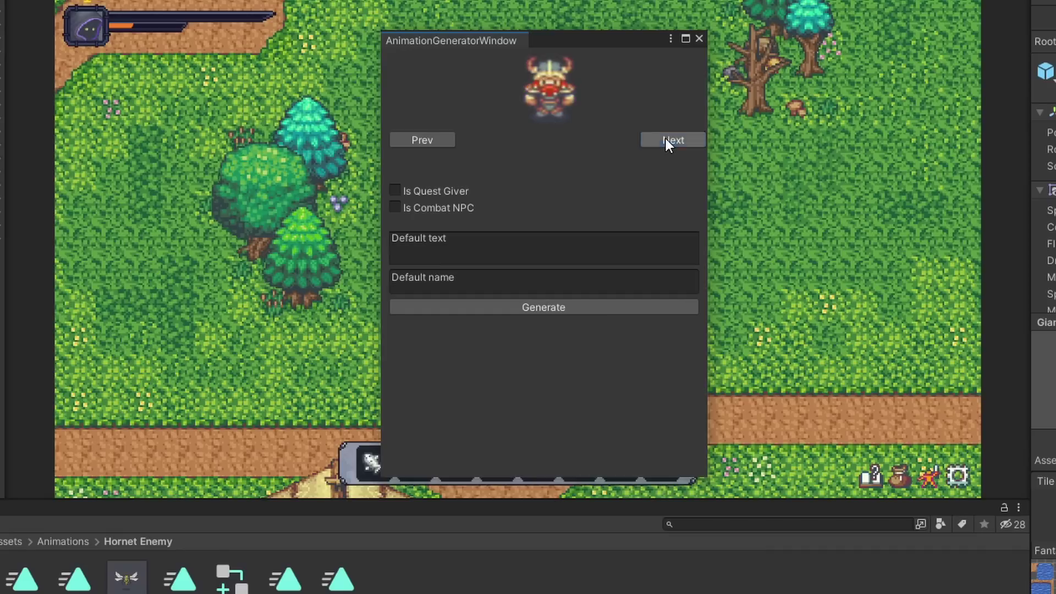
left_click(666, 138)
left_click(666, 138)
left_click(665, 139)
left_click(666, 139)
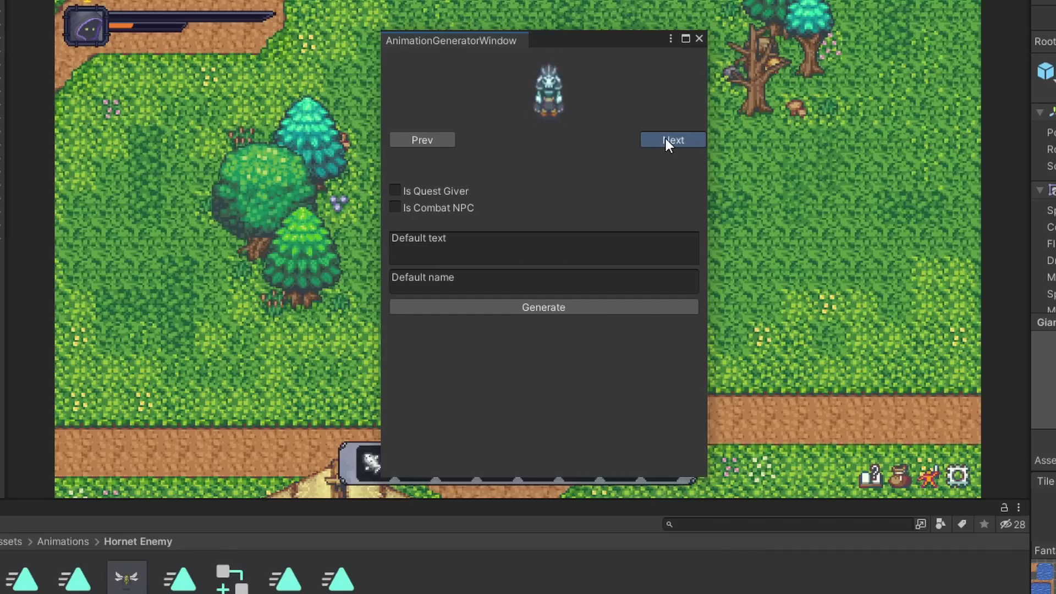
left_click(665, 139)
left_click(666, 139)
left_click(666, 139)
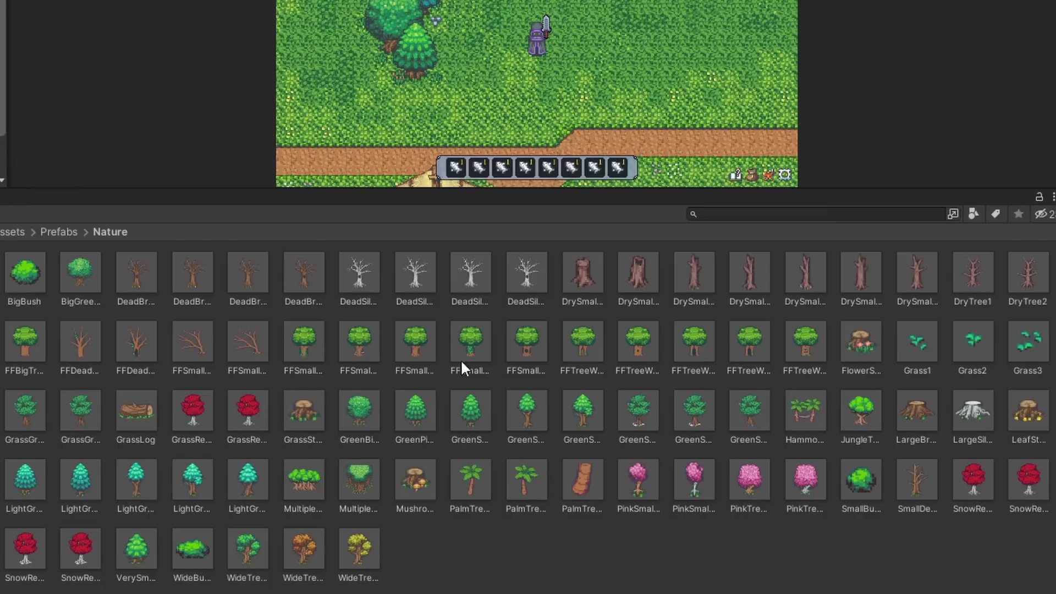
Step: Browse the OutdoorObjects and Enemies prefab folders, returning to Prefabs after each
left_click(59, 232)
double_click(528, 273)
left_click(303, 345)
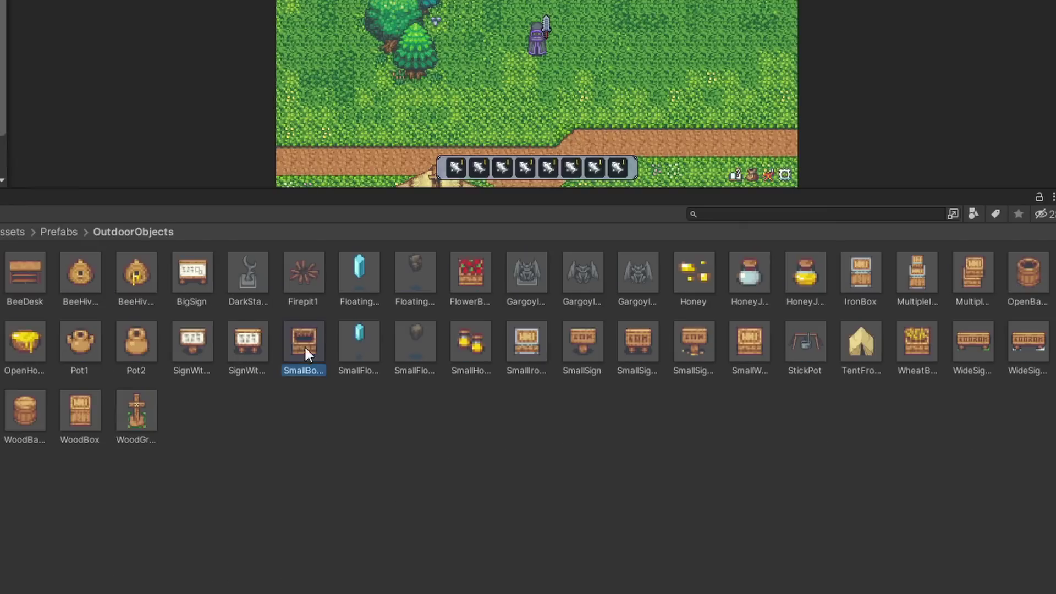
key("BackSpace")
left_click(58, 232)
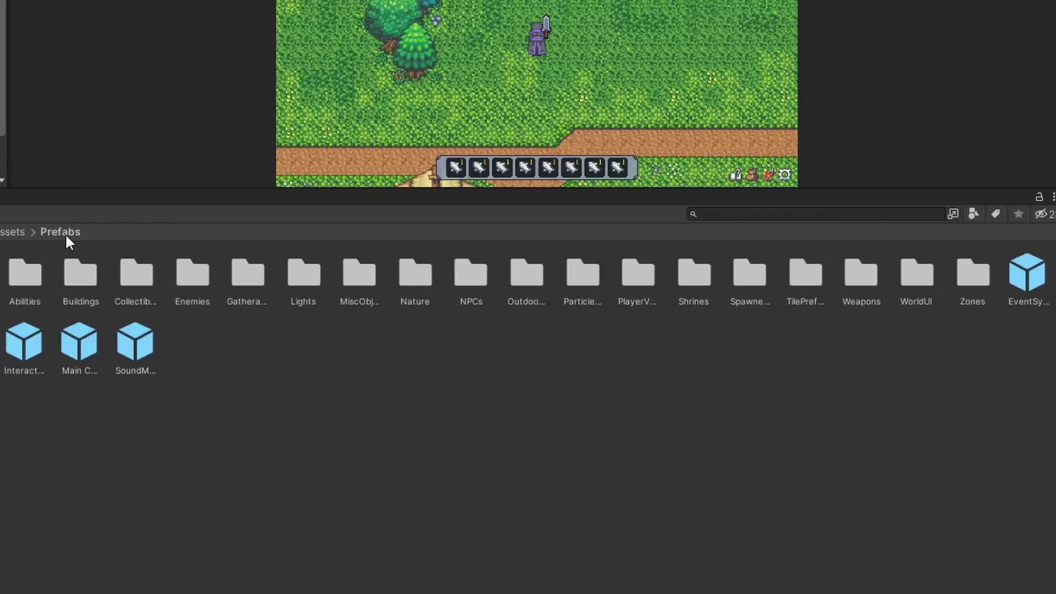
double_click(188, 272)
key("BackSpace")
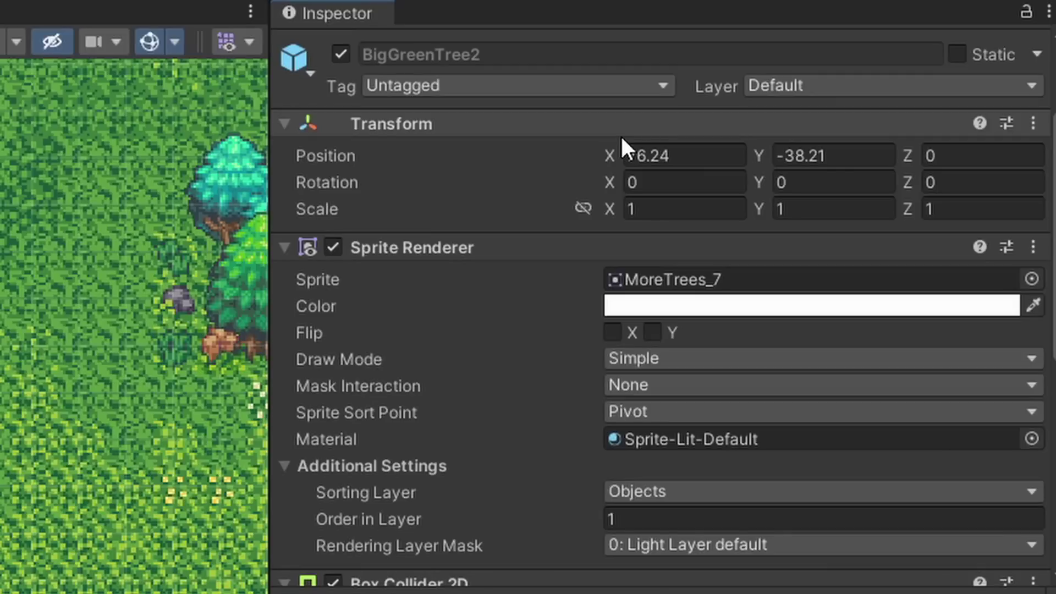
Step: Disable the Sprite Renderer component so the sprite is no longer drawn
scroll(622, 138, "down", 3)
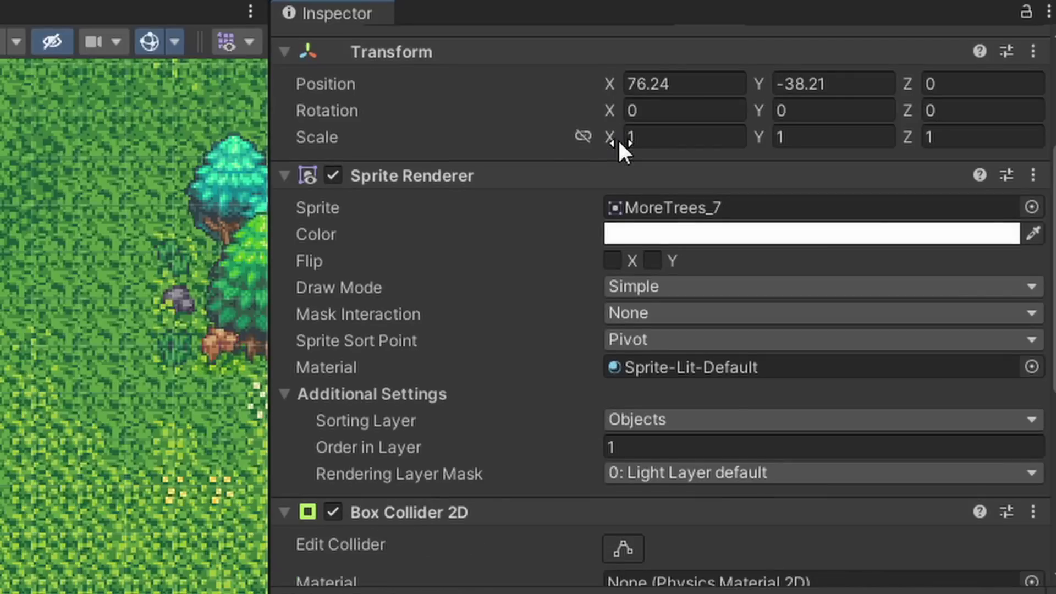
scroll(550, 322, "down", 6)
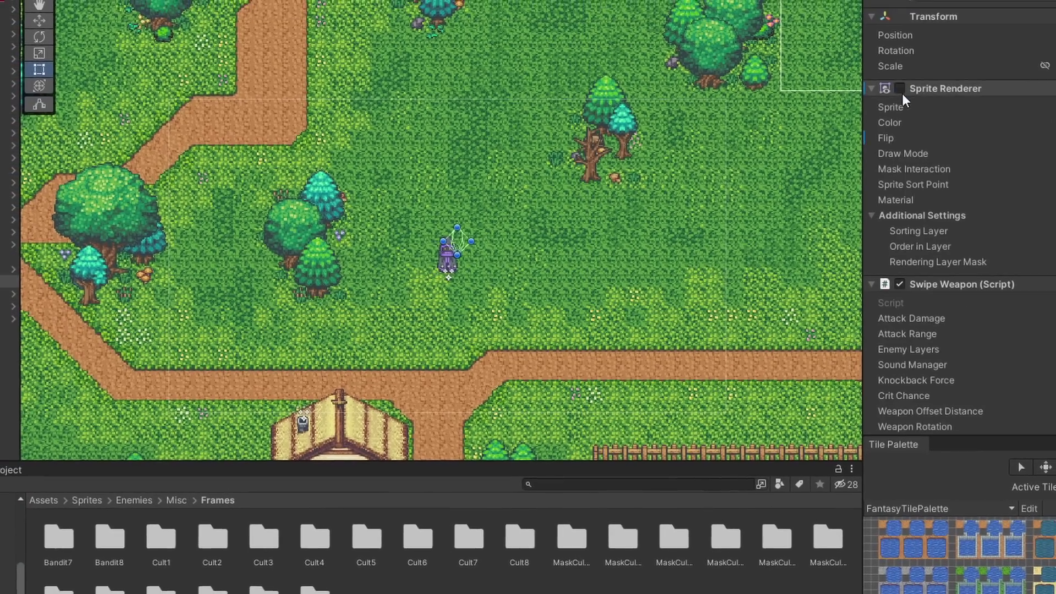
left_click(895, 91)
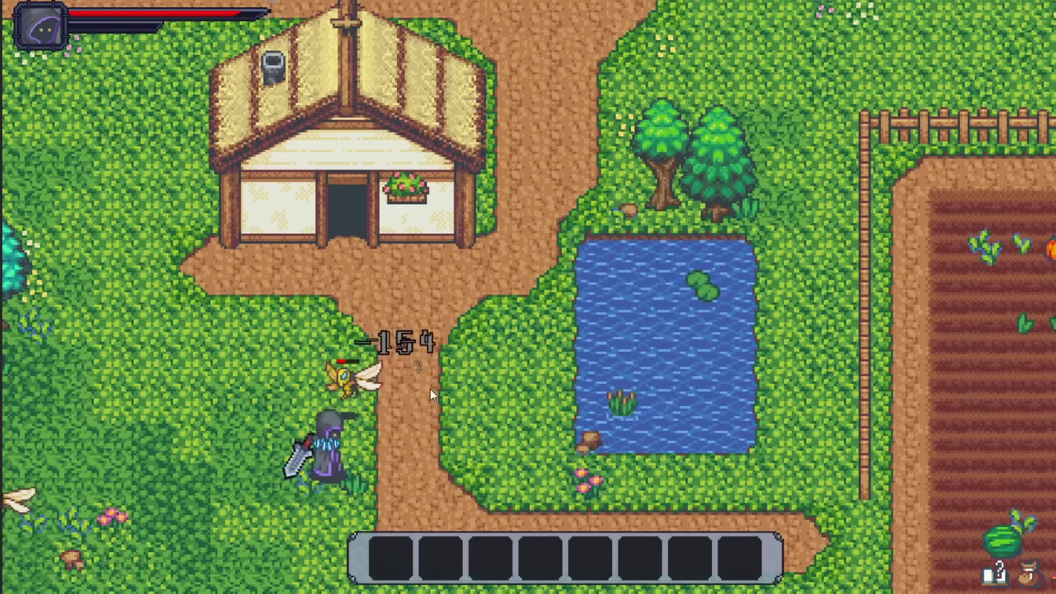
Step: Confirm the manaspc SDF font, then walk down-left in the game swinging the sword
left_click(400, 392)
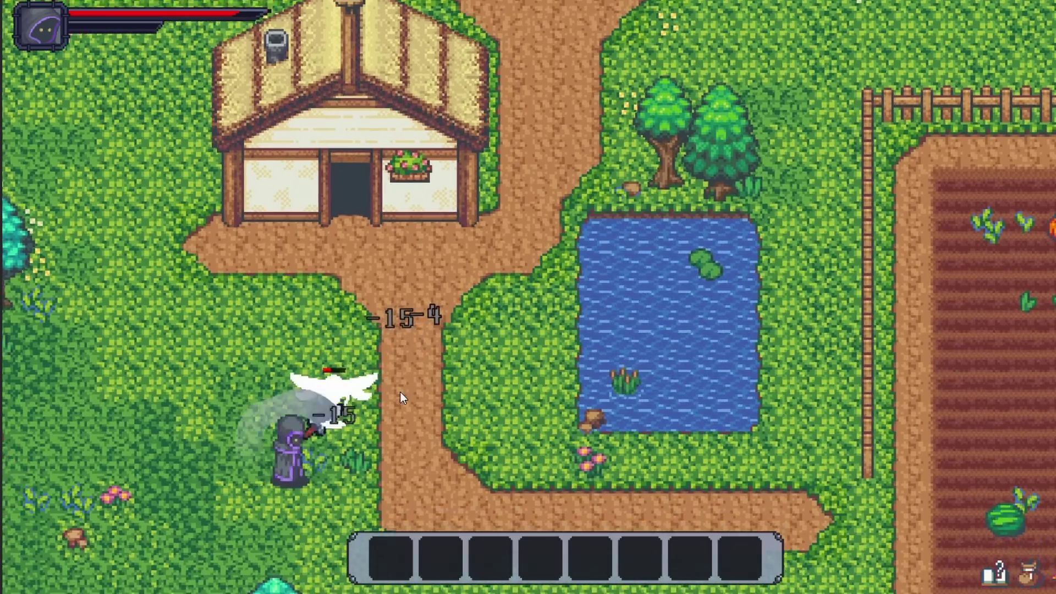
key("s")
key("a")
left_click(385, 412)
left_click(333, 417)
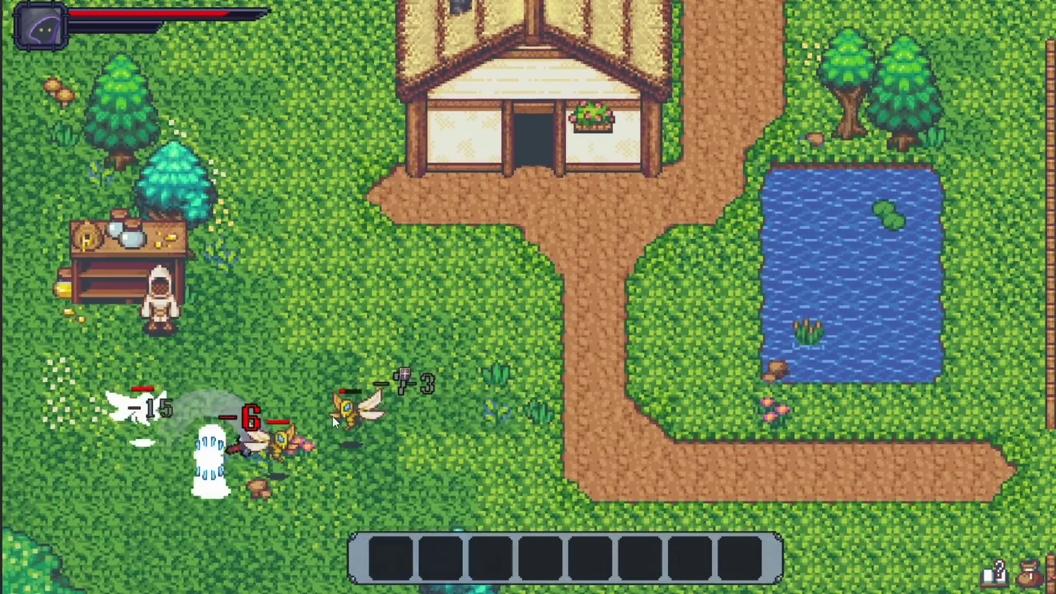
Step: Attack the nearby bee enemies, then move up-right and walk on toward the trees
key("s")
key("a")
left_click(293, 395)
left_click(355, 447)
left_click(407, 378)
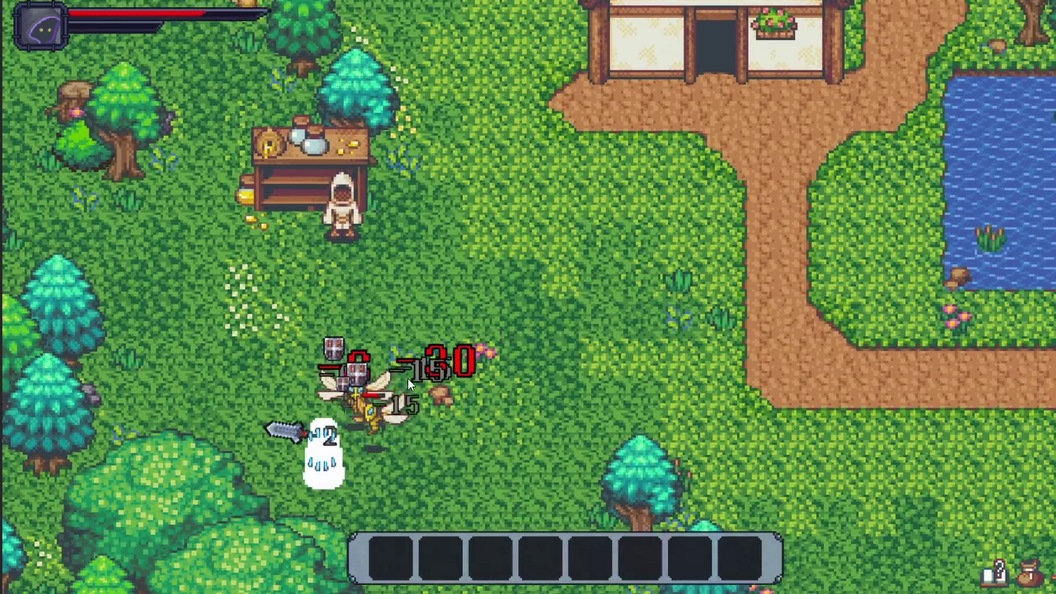
key("d")
left_click(321, 377)
key("w")
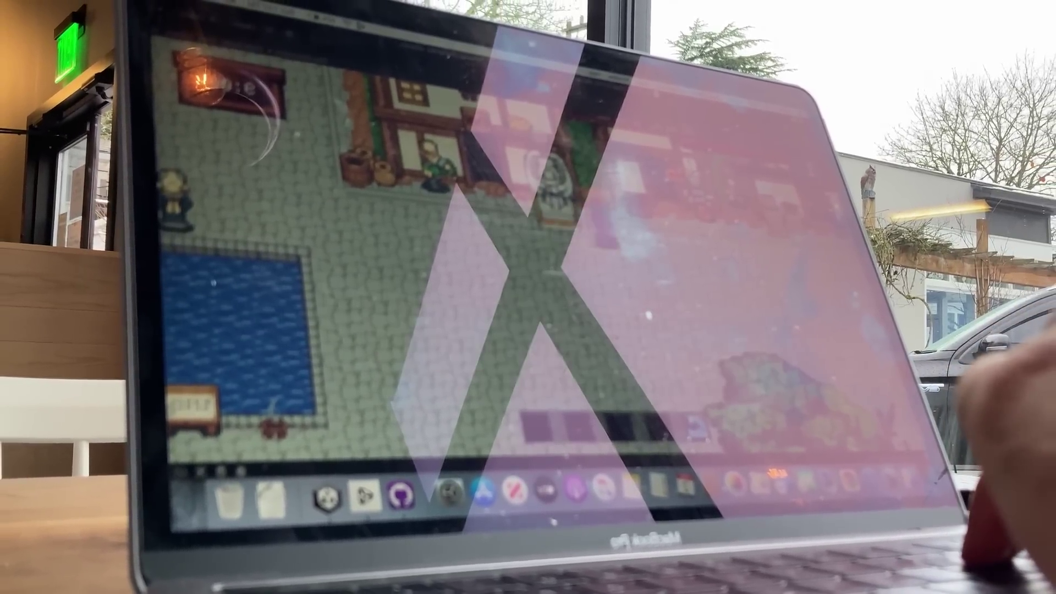
key("d")
key("d")
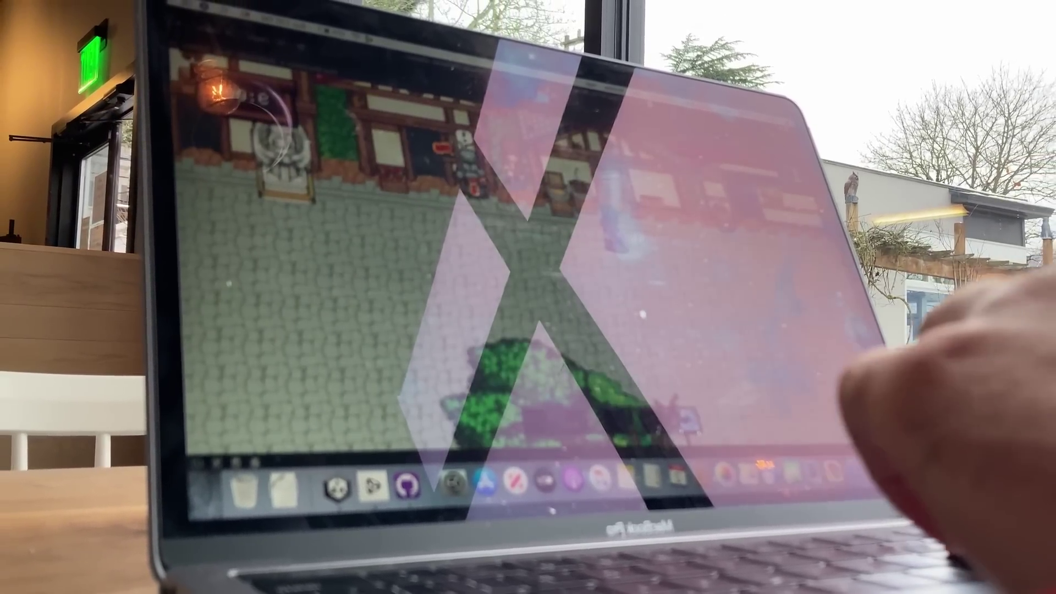
key("s")
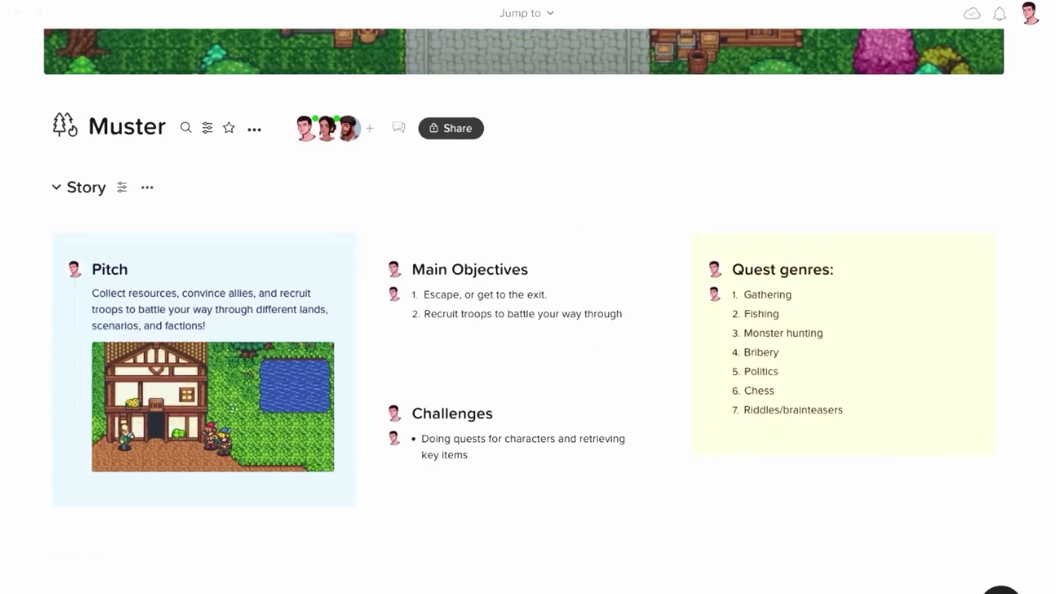
Step: Tint Main Objectives pink, move Healing Potion below Evolving Weapon, and paste the hit-state code
left_click(536, 244)
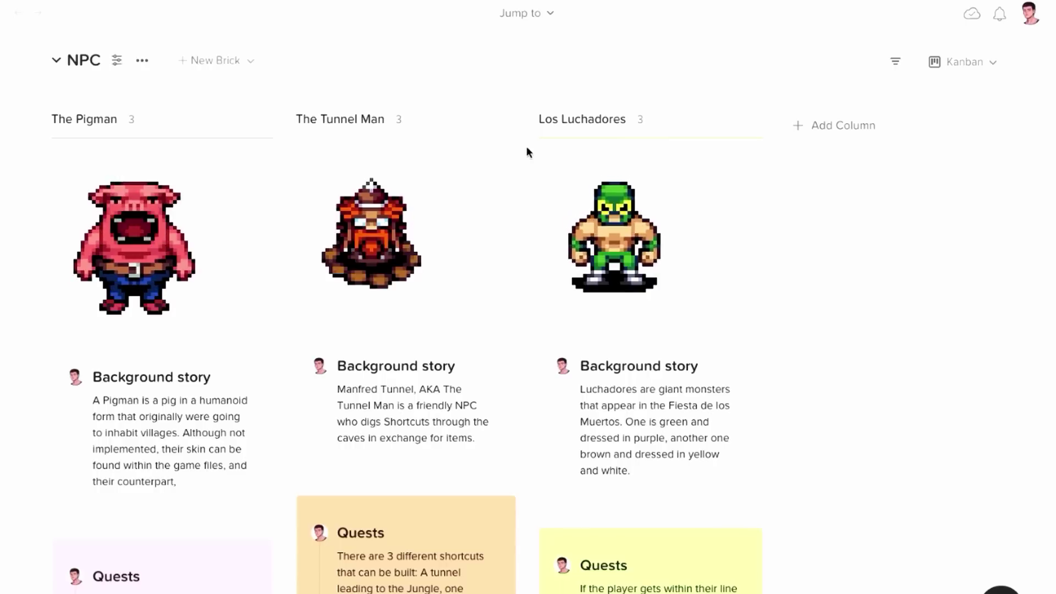
left_click(507, 120)
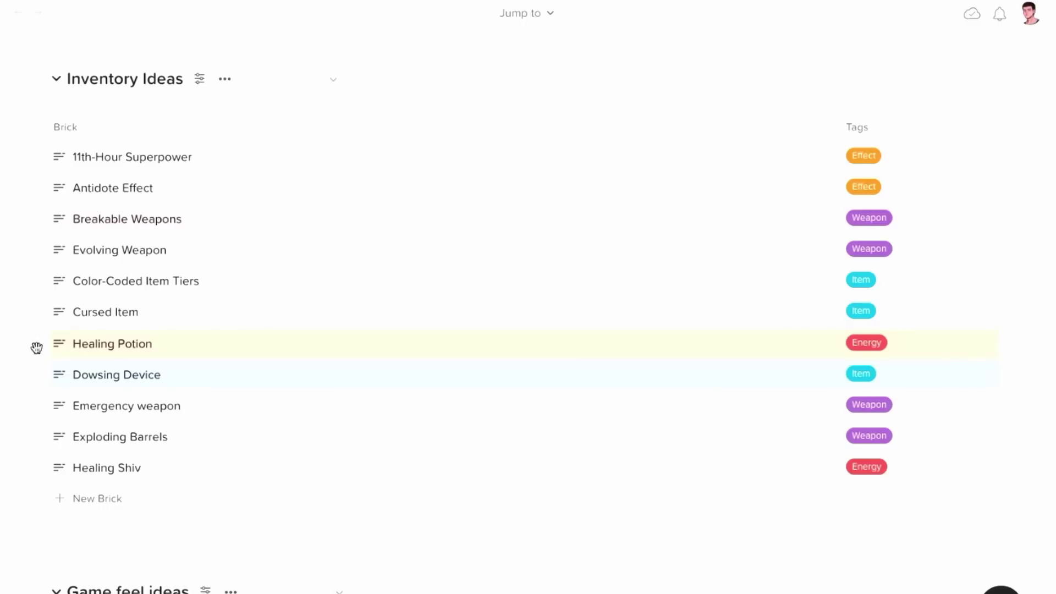
left_click_drag(36, 348, 42, 284)
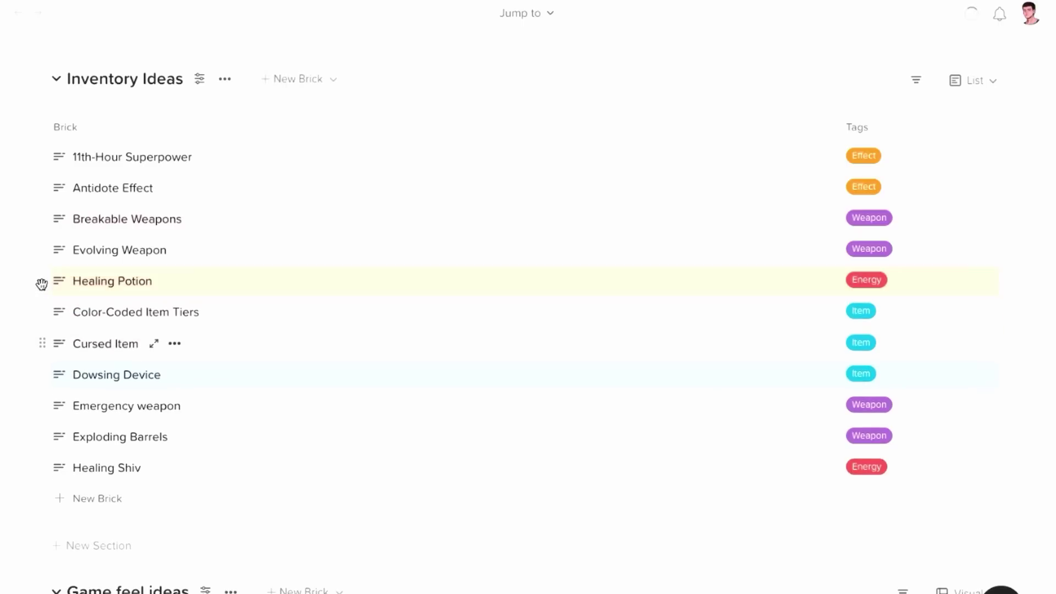
left_click(166, 282)
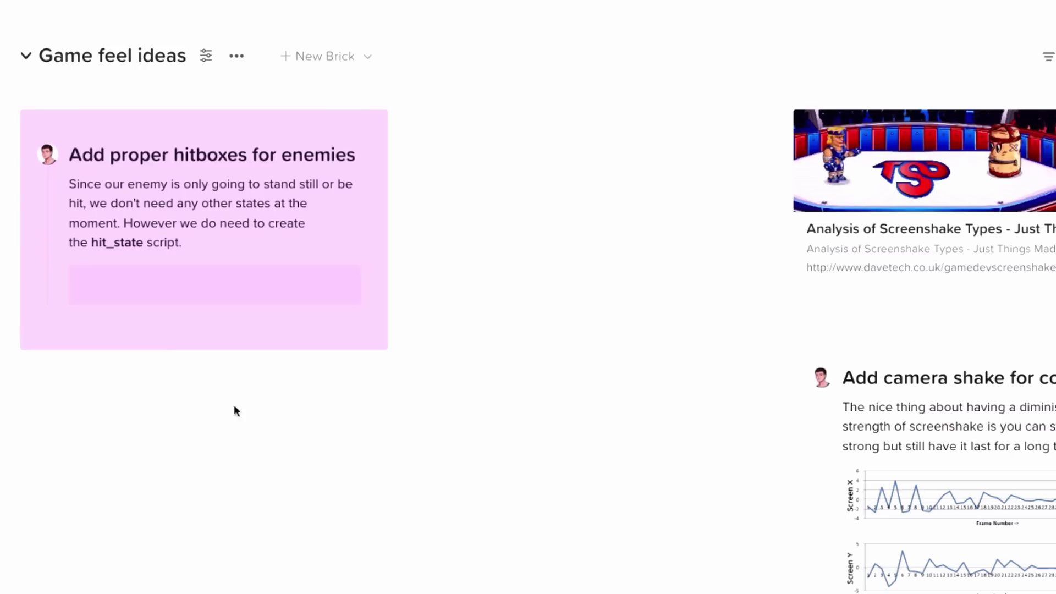
type("xSpeed = approach(xSpeed,0,0.1);  hitStun --;  if(hitStun <= 0){     currentState = states.normal; }")
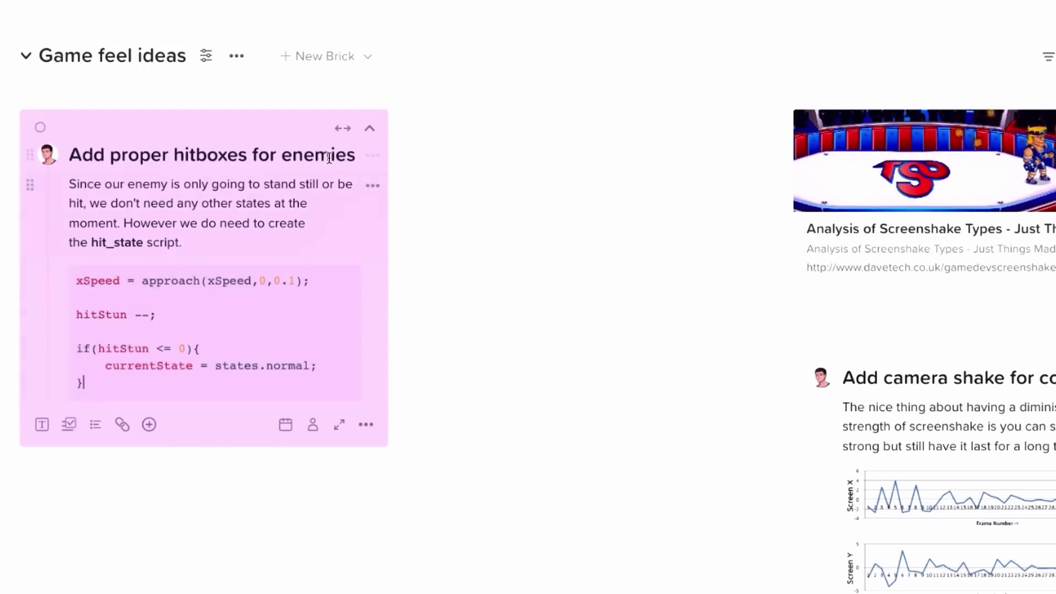
Step: Tick 'Add proper hitboxes for enemies' and move the completed Game feel card to Done
left_click(342, 129)
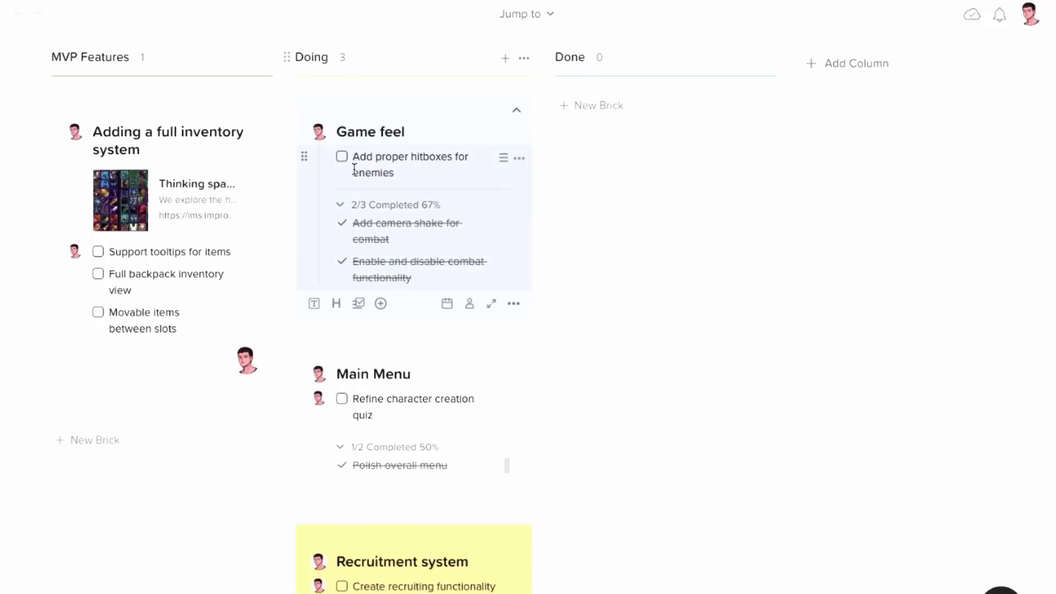
left_click(342, 157)
left_click_drag(377, 104, 594, 104)
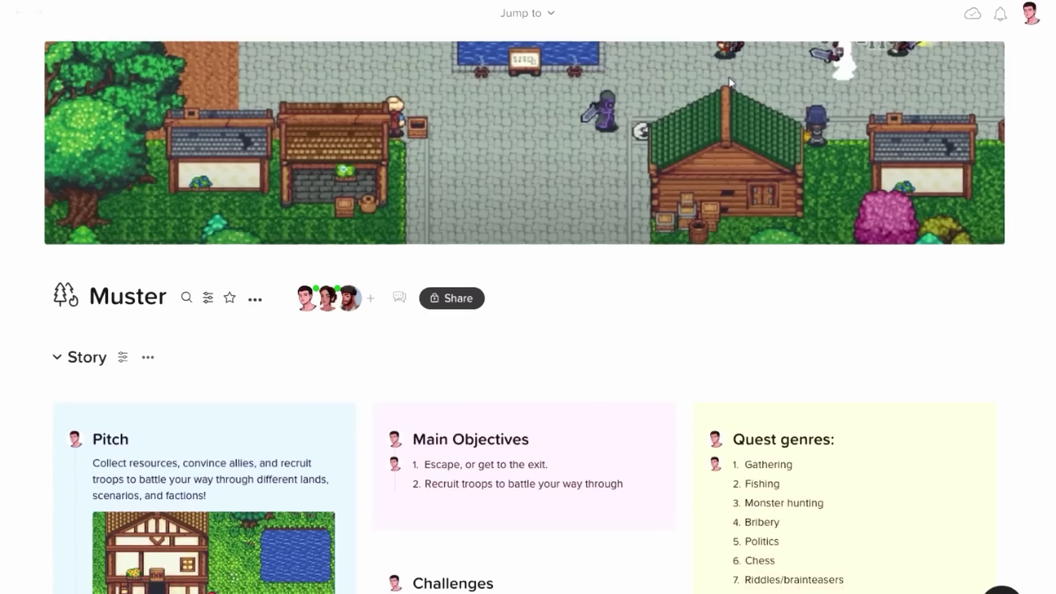
scroll(529, 297, "down", 8)
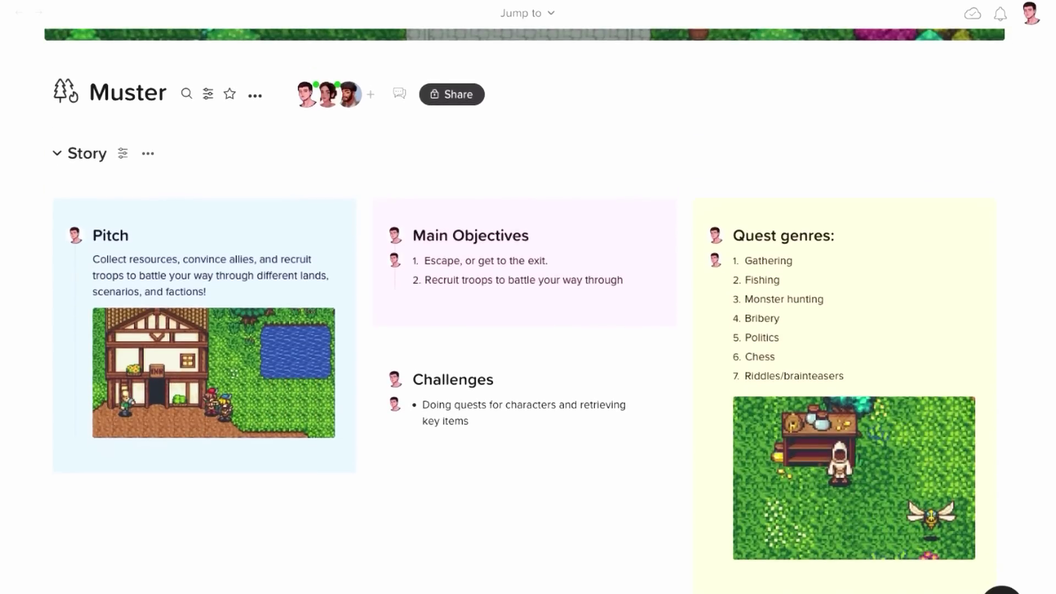
scroll(528, 297, "down", 9)
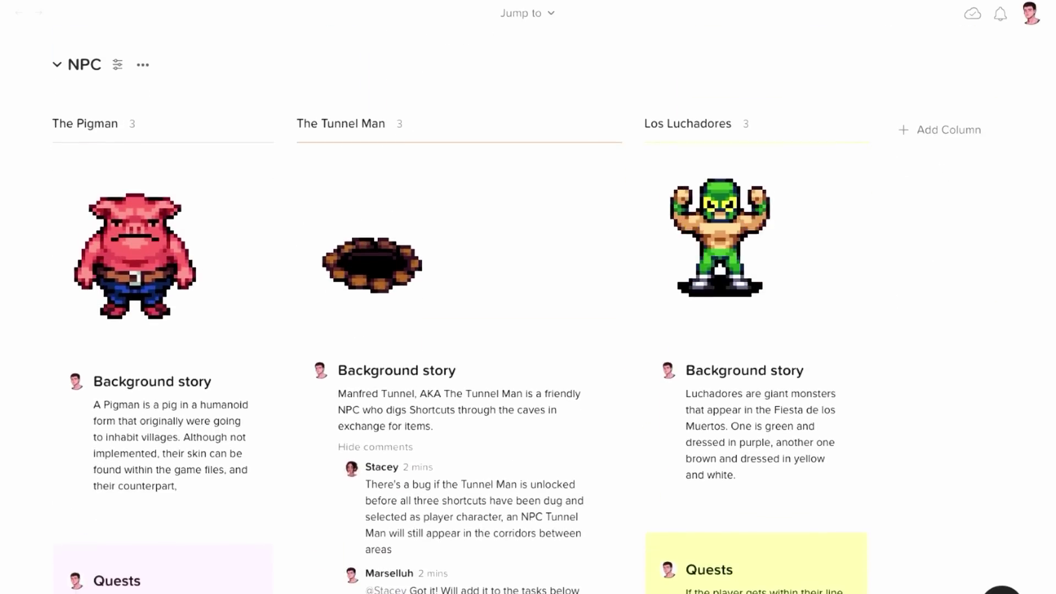
scroll(528, 297, "down", 10)
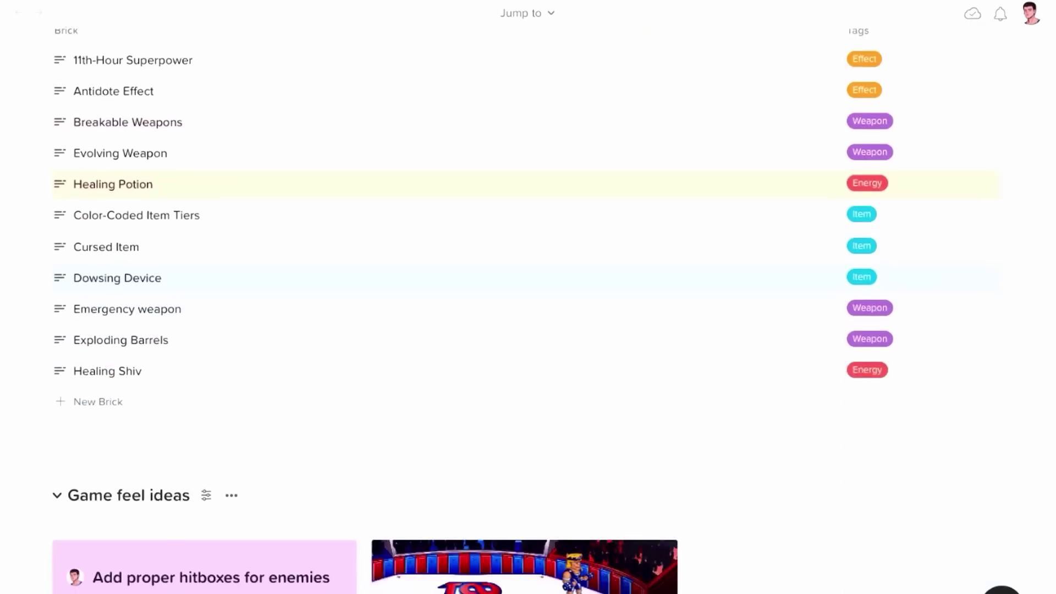
scroll(528, 297, "down", 9)
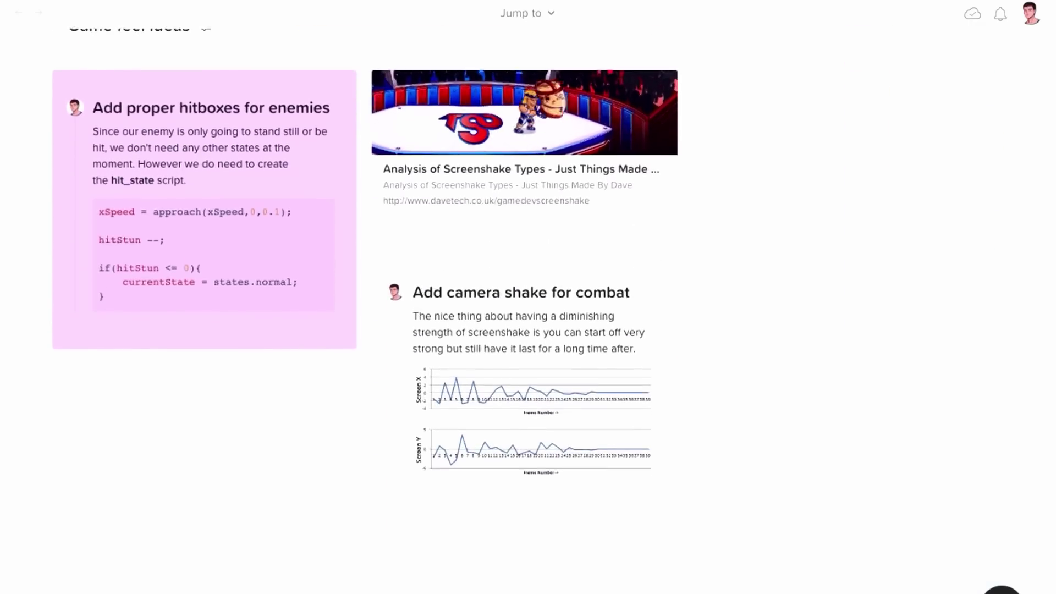
scroll(528, 298, "down", 6)
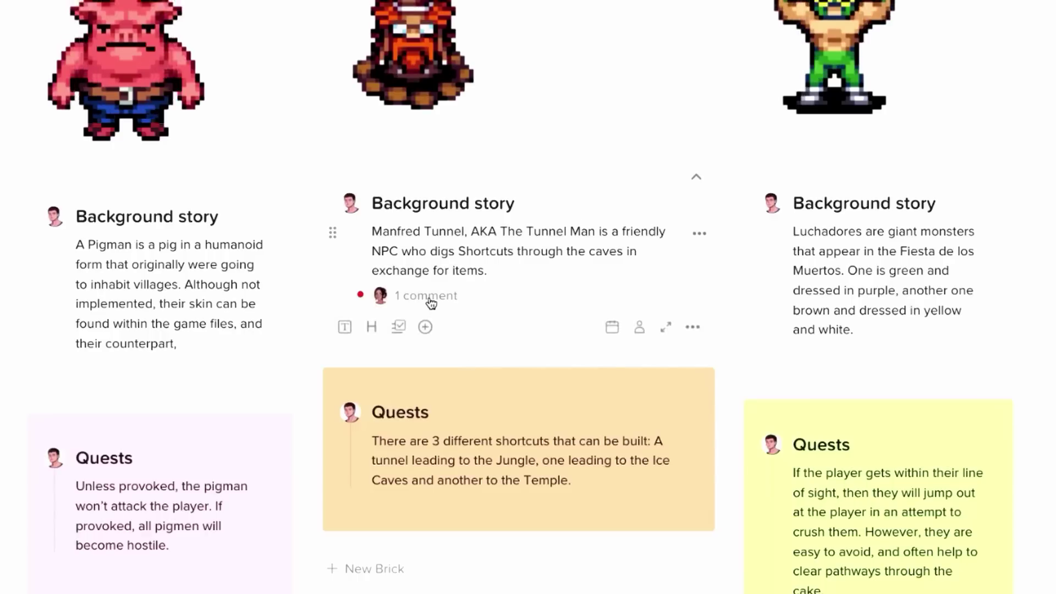
left_click(431, 297)
left_click(446, 447)
type("@")
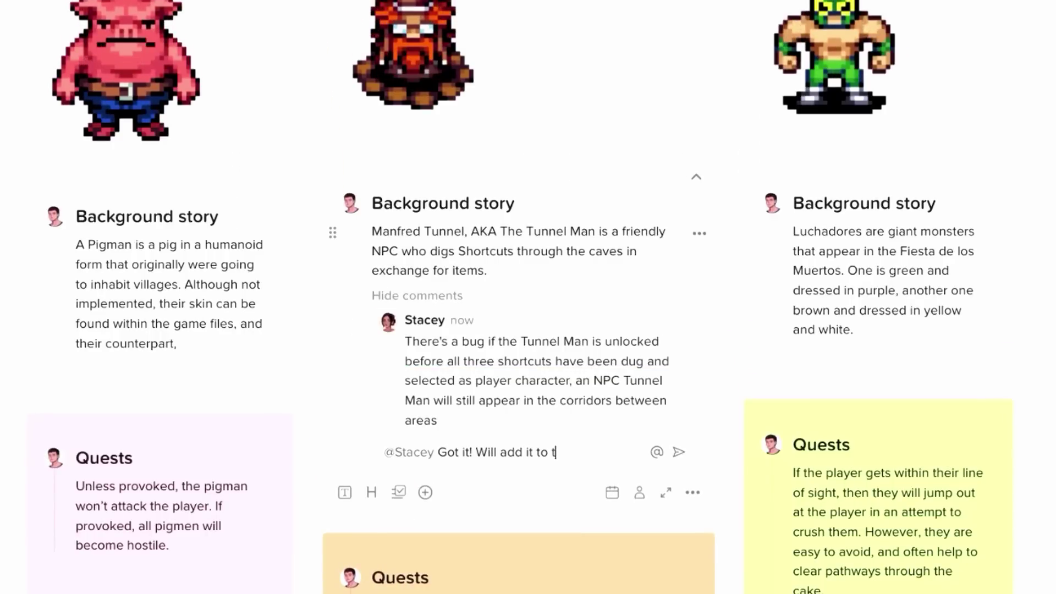
key("Return")
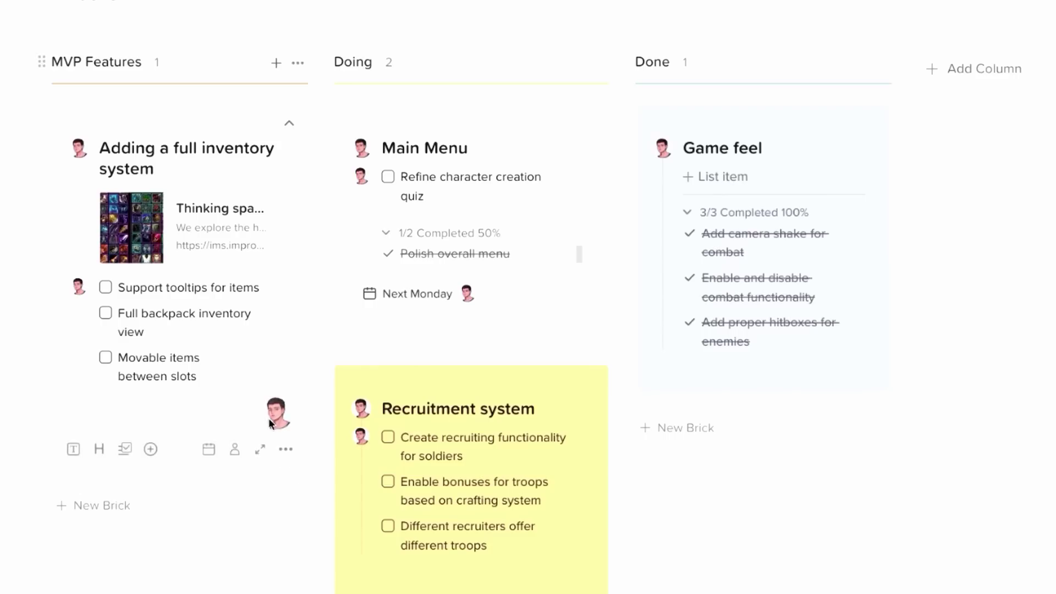
left_click(269, 418)
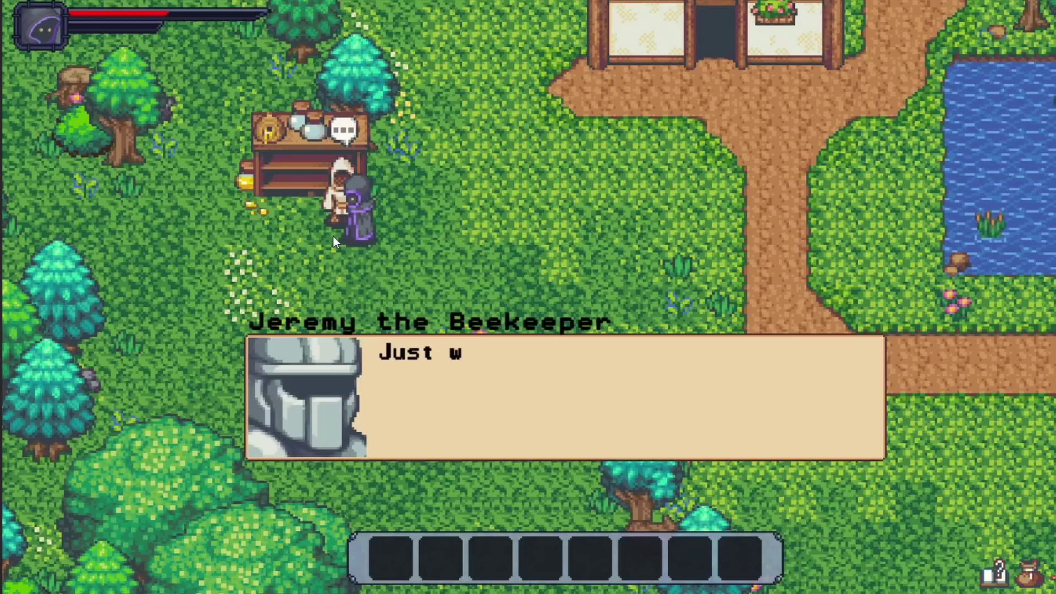
Step: Close Jeremy the Beekeeper's dialog and walk right along the path beside the pond
key("s+d")
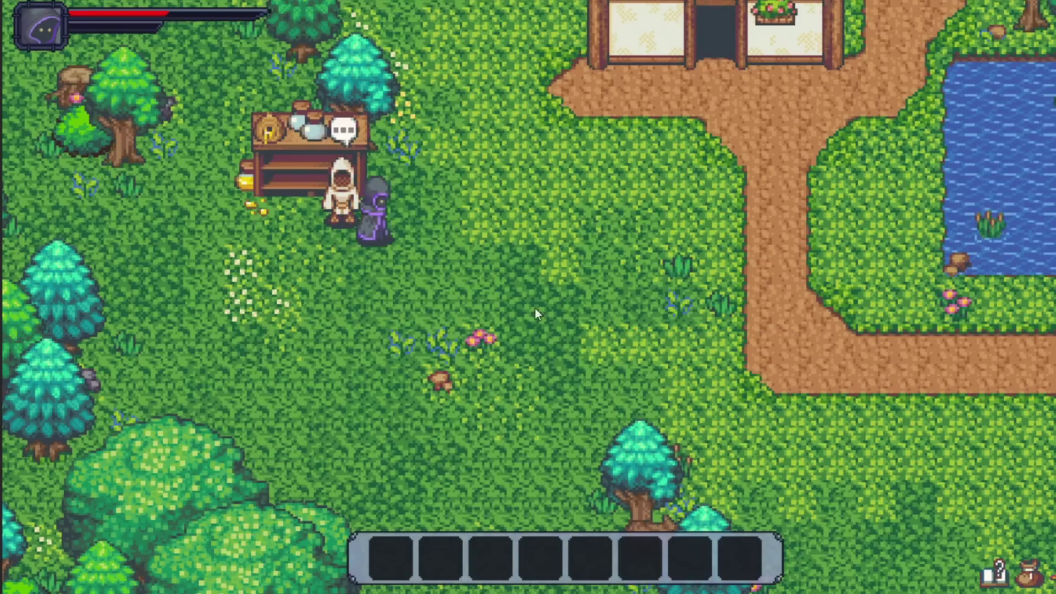
key("d")
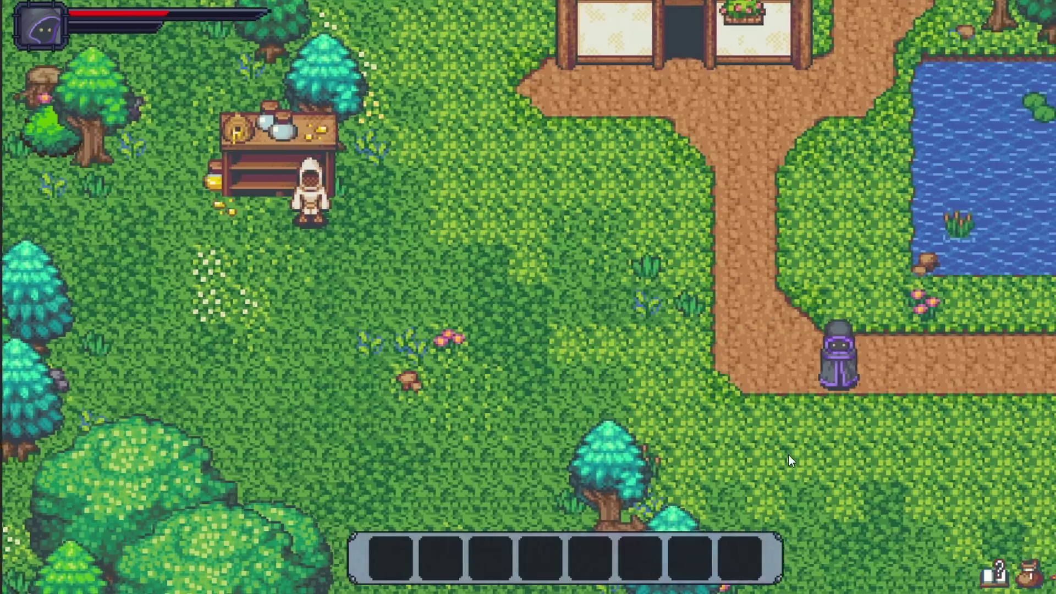